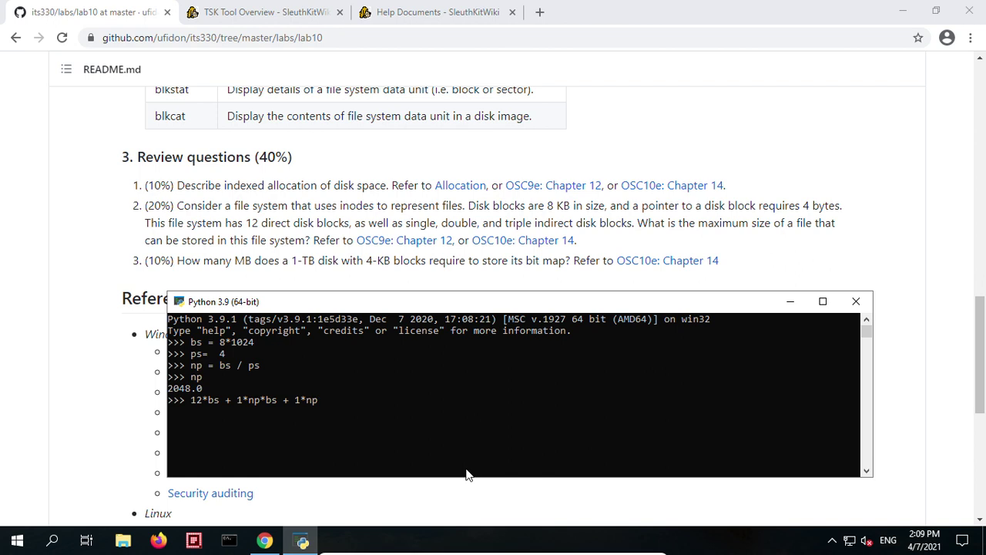
Complete the maximum file size formula as mfs = 12*bs + 1*np*bs + 1*np*np*bs + 1*np*np*np*bs, display mfs, and select the result's whole-number part
text(*np)
text(*bs + 1*np*np*np*bs)
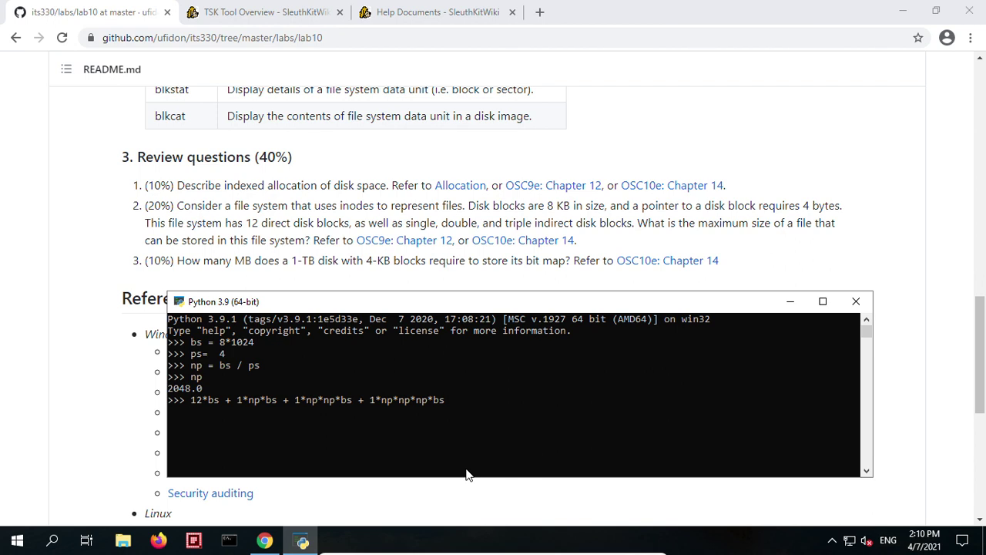
key(Home)
text(mfs )
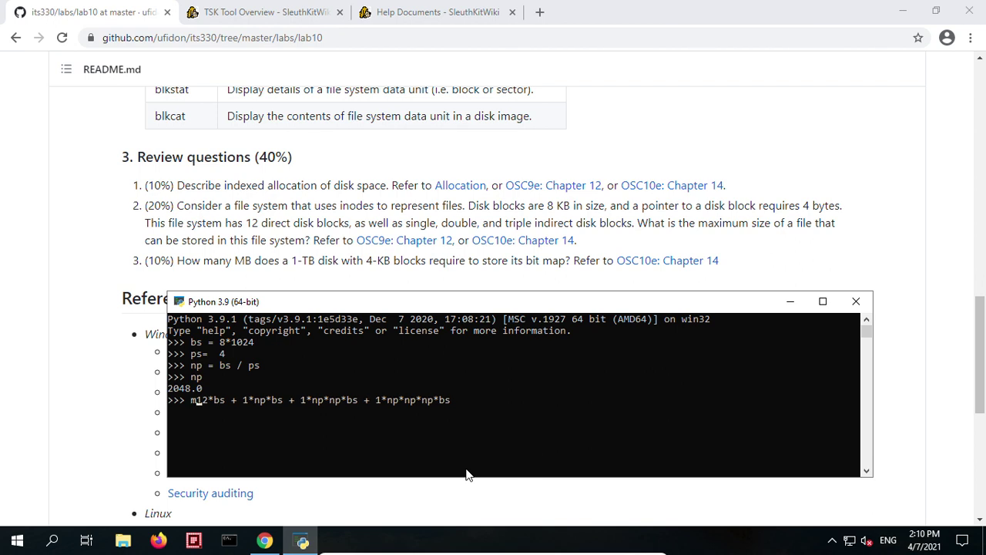
text(= )
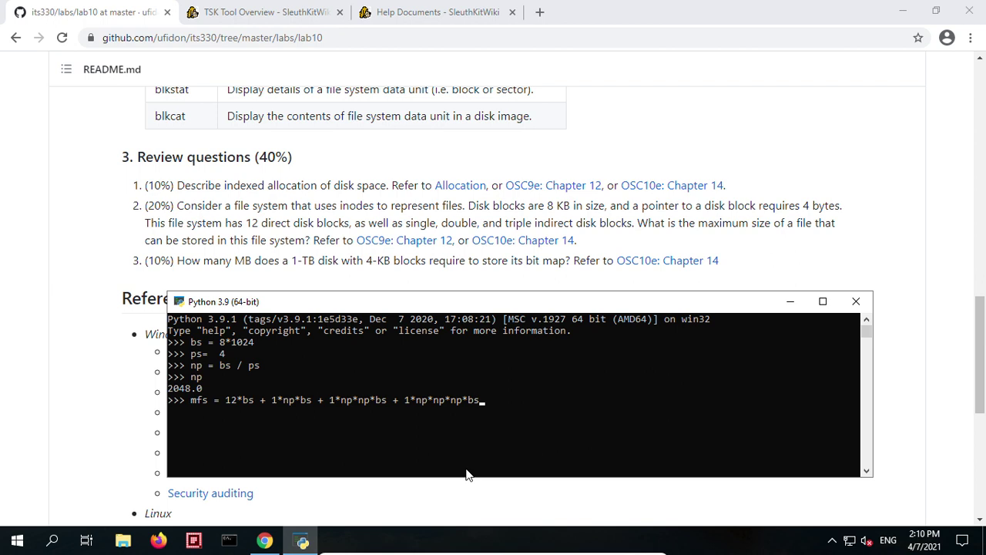
text(m)
key(Return)
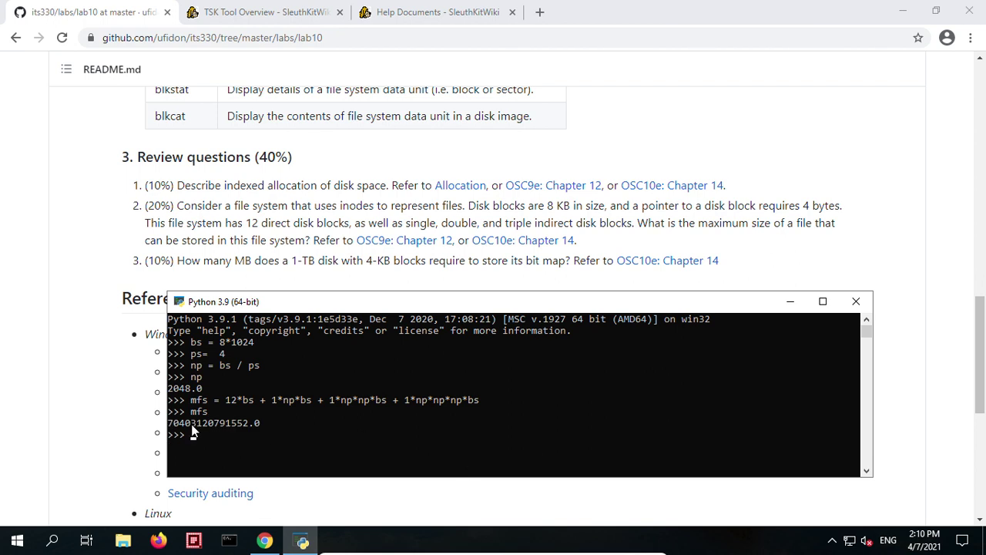
drag(168, 423, 243, 425)
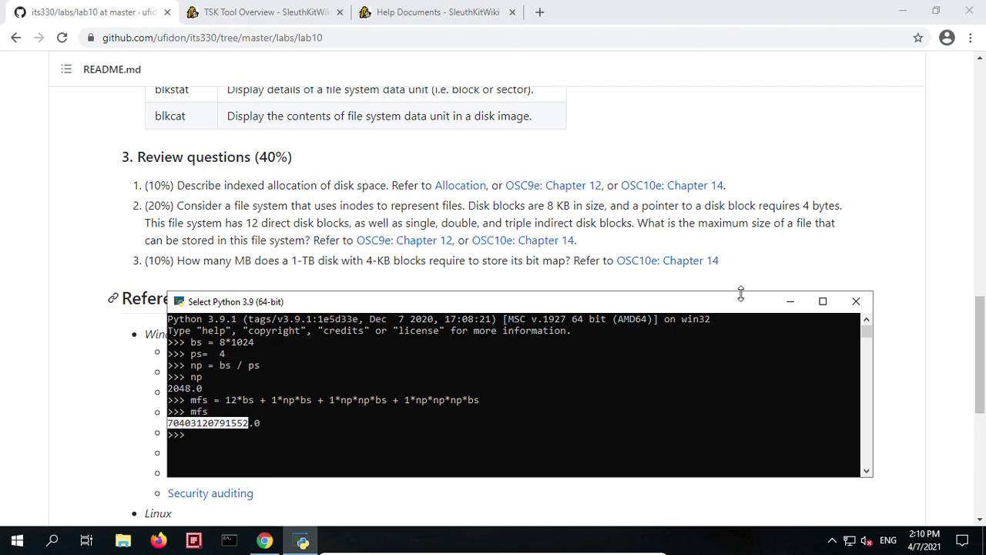
Open lab10's code folder in a new browser tab, view qranswers.txt there, and highlight the number answering question 2
drag(977, 332, 980, 87)
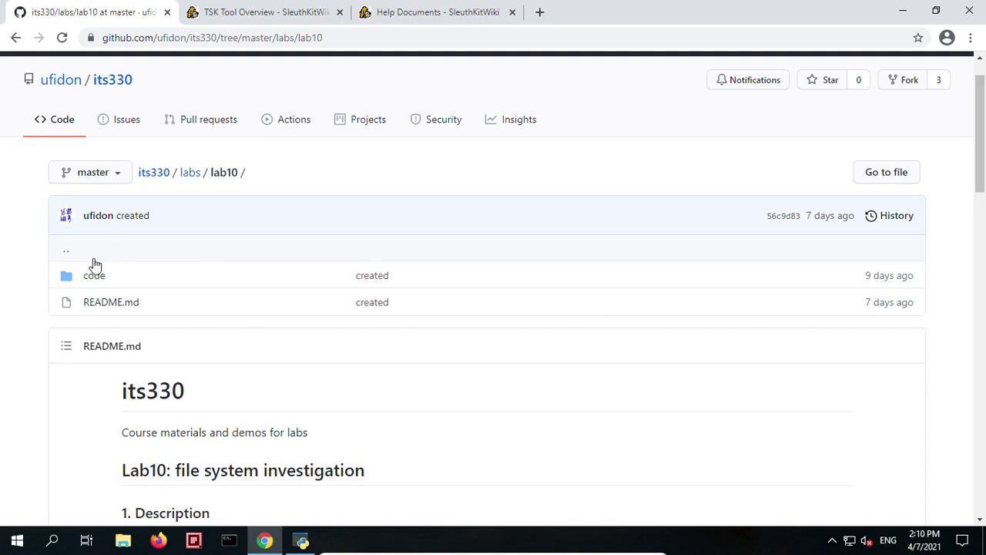
right_click(90, 279)
click(108, 288)
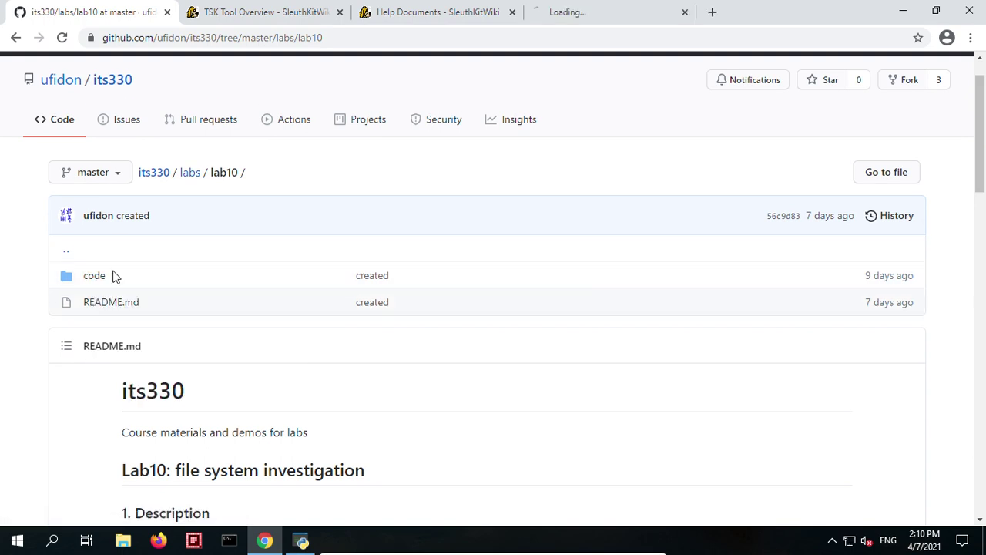
click(581, 14)
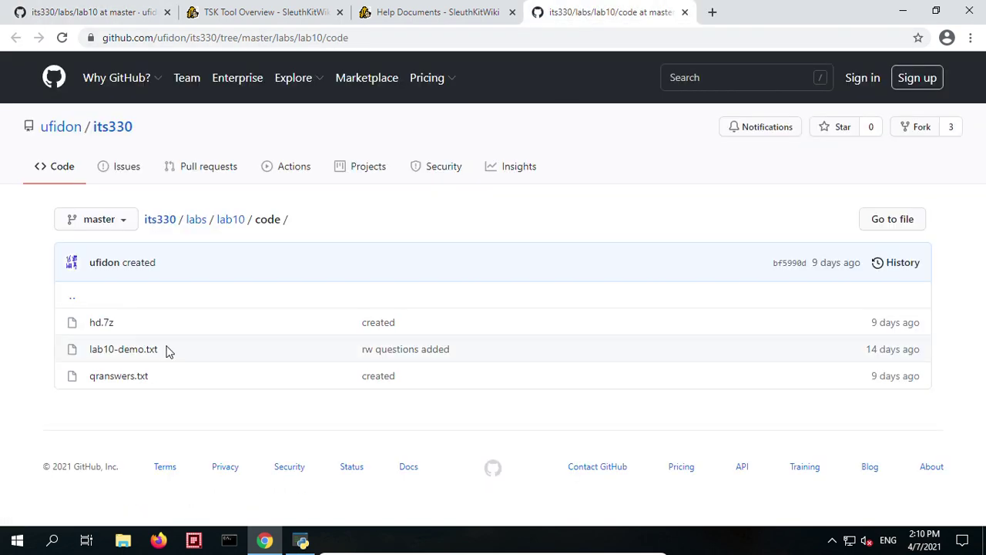
click(120, 376)
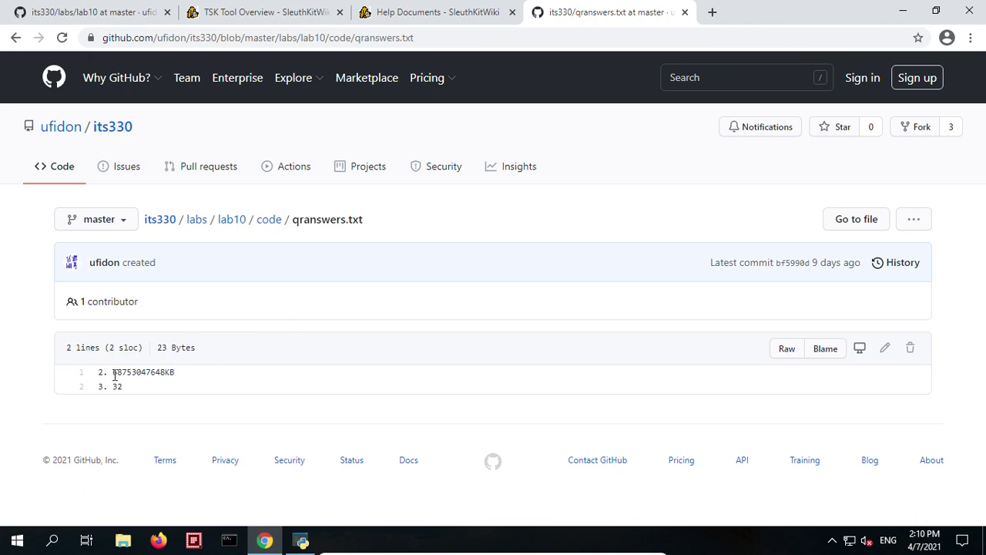
drag(113, 372, 166, 373)
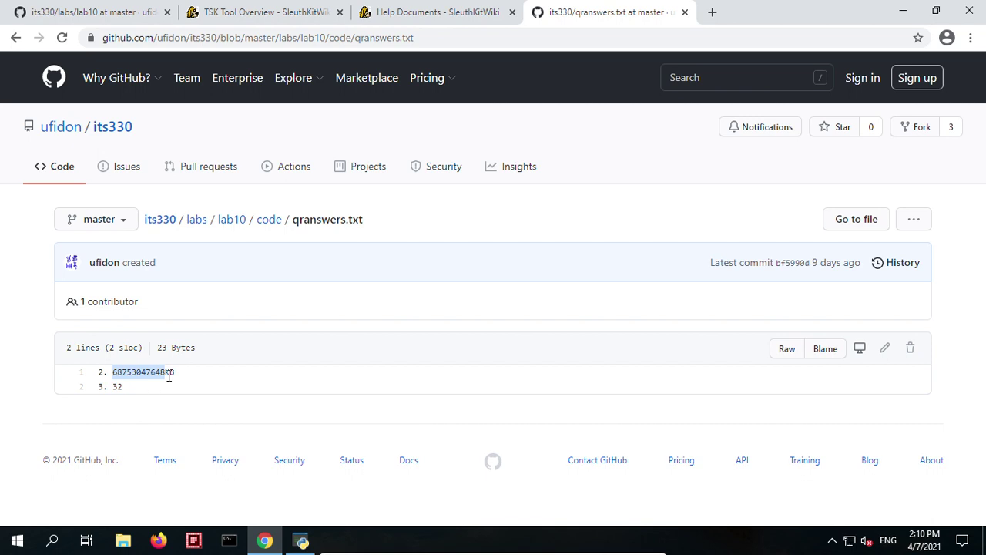
Switch to the Python console, move it clear of the answer text, and evaluate mfs/1024 to convert the size to KB
click(302, 541)
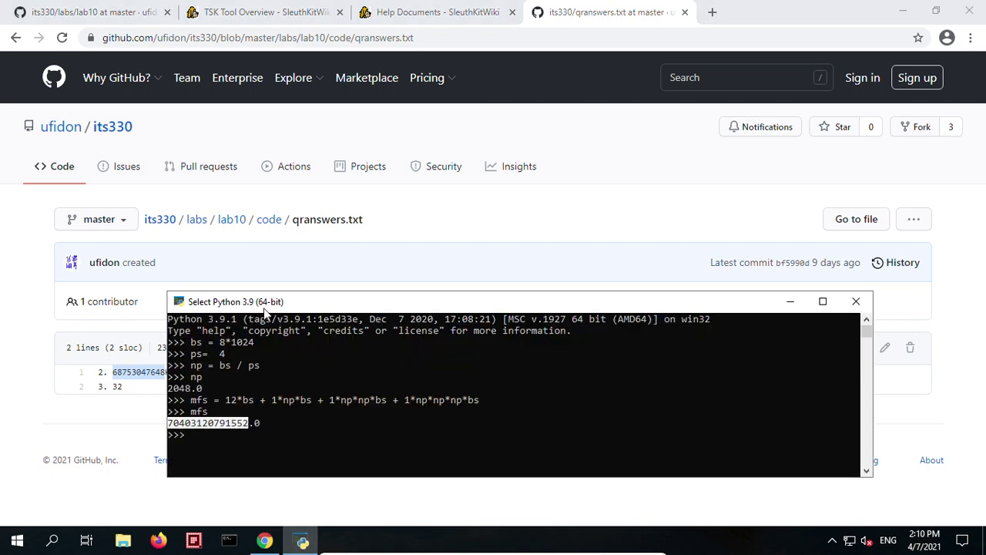
drag(263, 304, 344, 286)
click(297, 428)
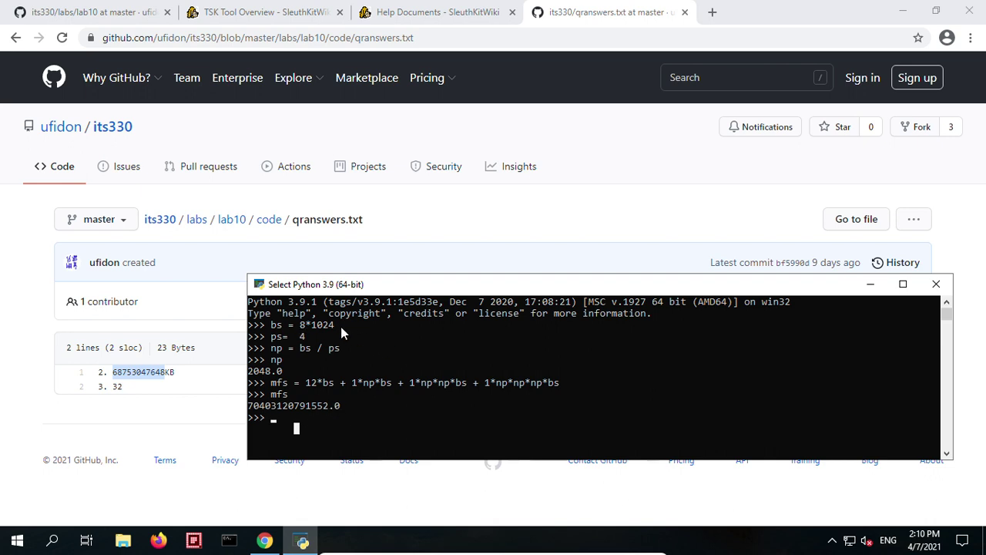
click(338, 406)
click(319, 418)
text(m)
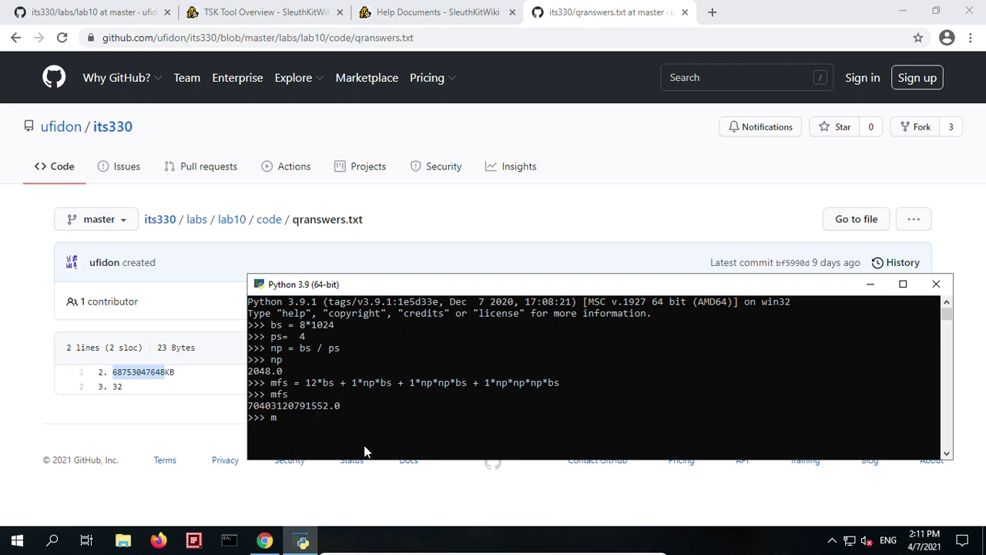
text(fs/1024)
key(Return)
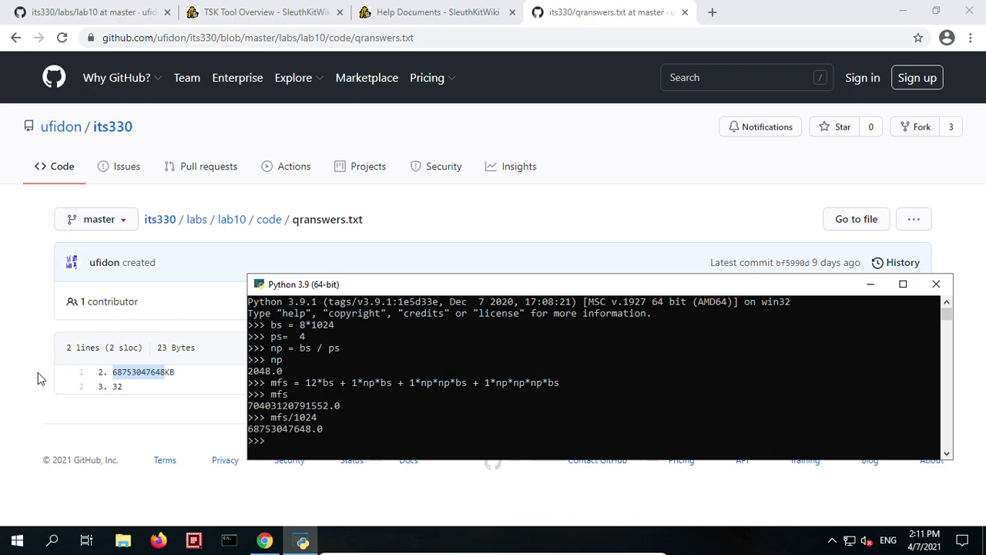
Convert mfs to MB, GB and TB by evaluating mfs/1024/1024, mfs/1024/1024/1024 and mfs/1024/1024/1024/1024
click(325, 432)
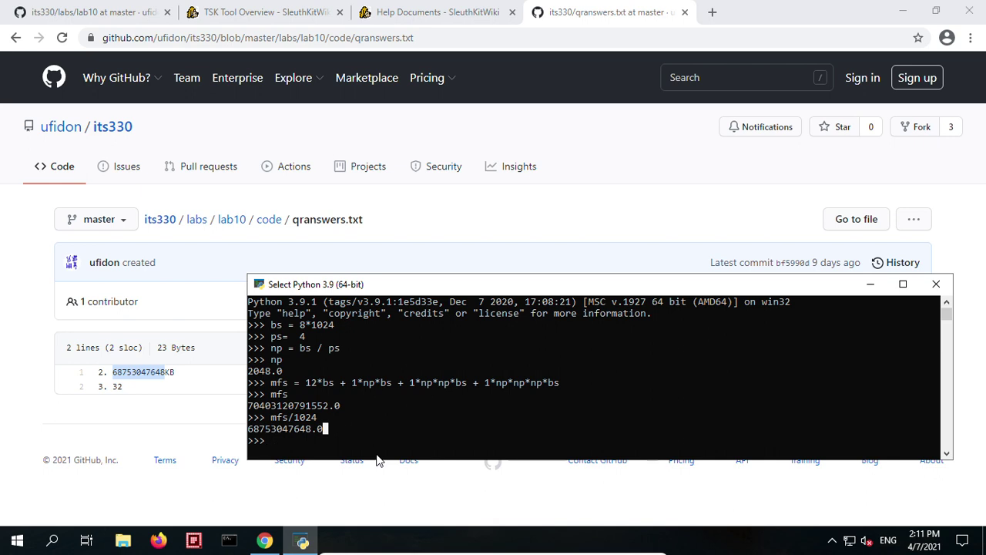
key(Escape)
key(Up)
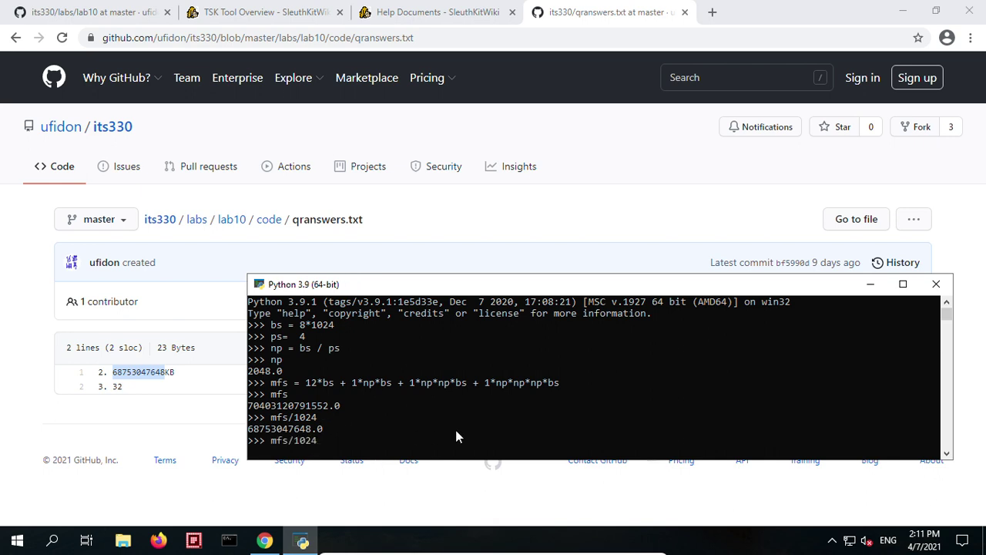
text(/1024)
key(Return)
key(Up)
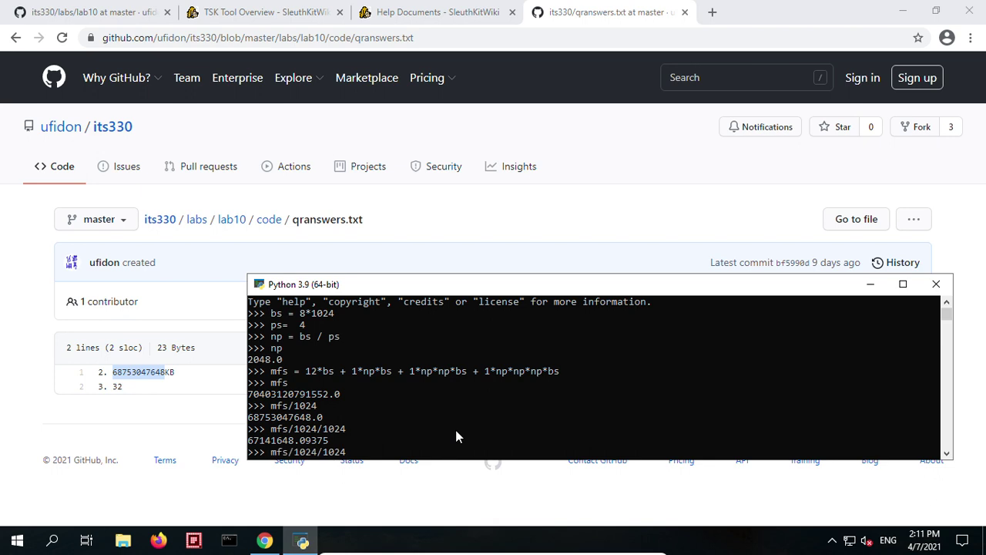
text(/1024)
key(Return)
key(Up)
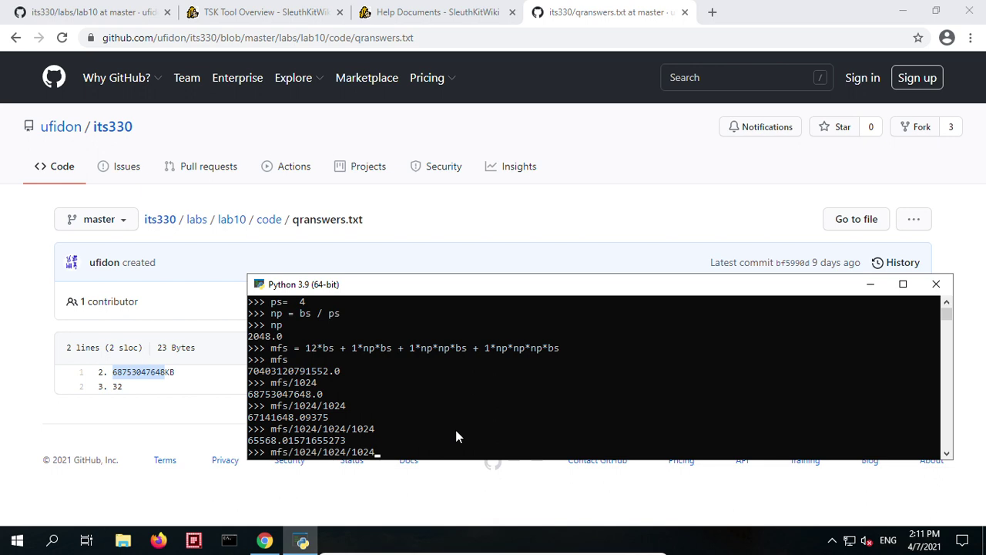
text(/1024)
key(Return)
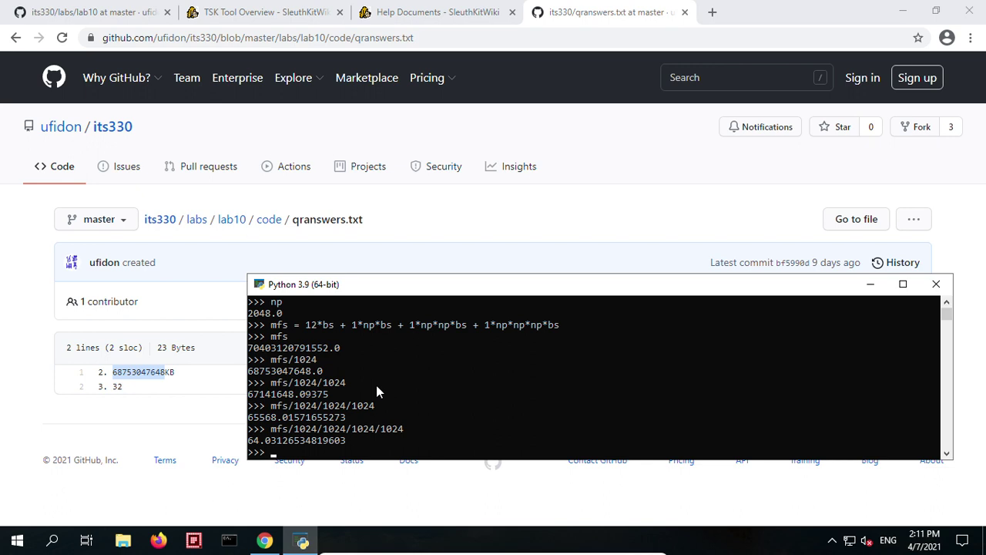
Return to the lab10 README in the browser and examine review question 3 about the disk's bit map
click(77, 17)
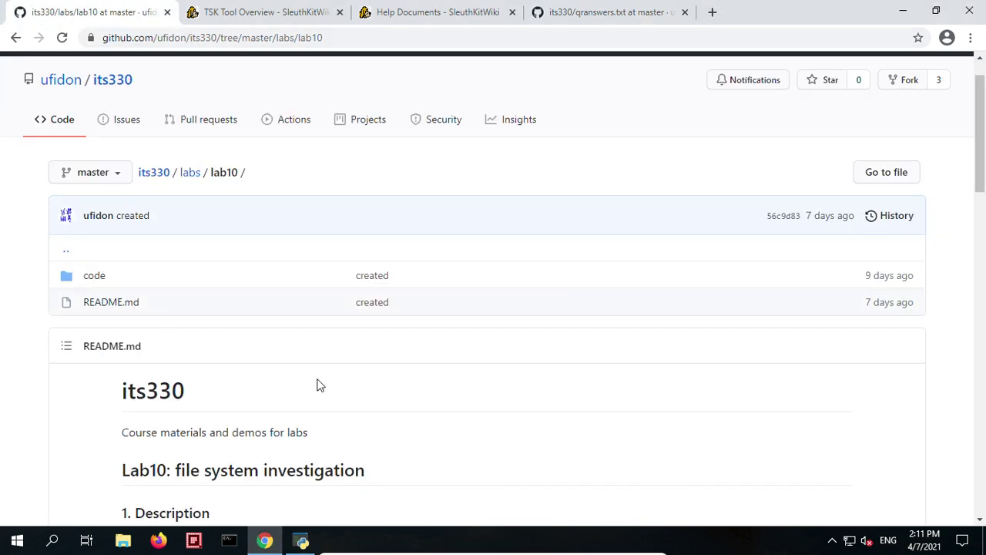
drag(975, 188, 981, 391)
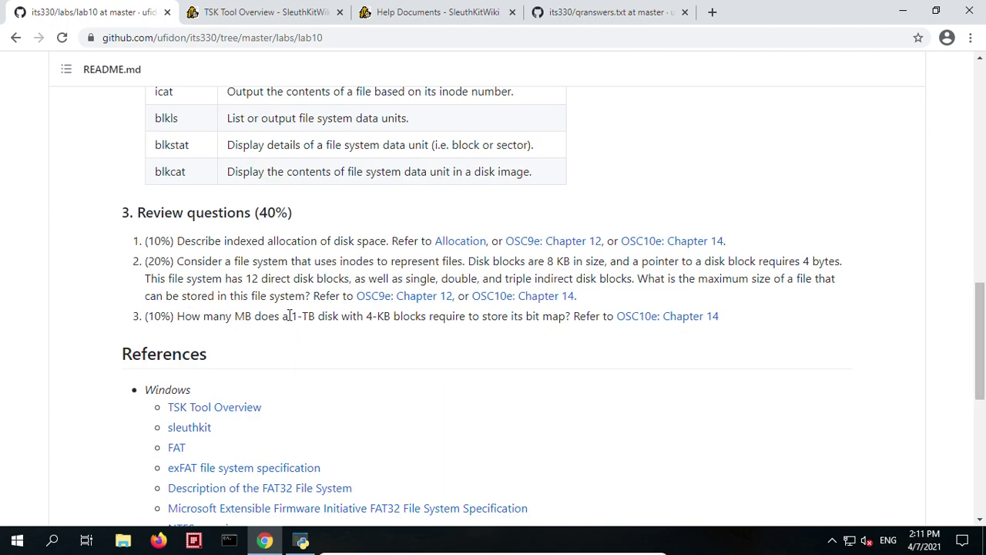
drag(288, 316, 337, 318)
click(354, 335)
drag(518, 317, 566, 317)
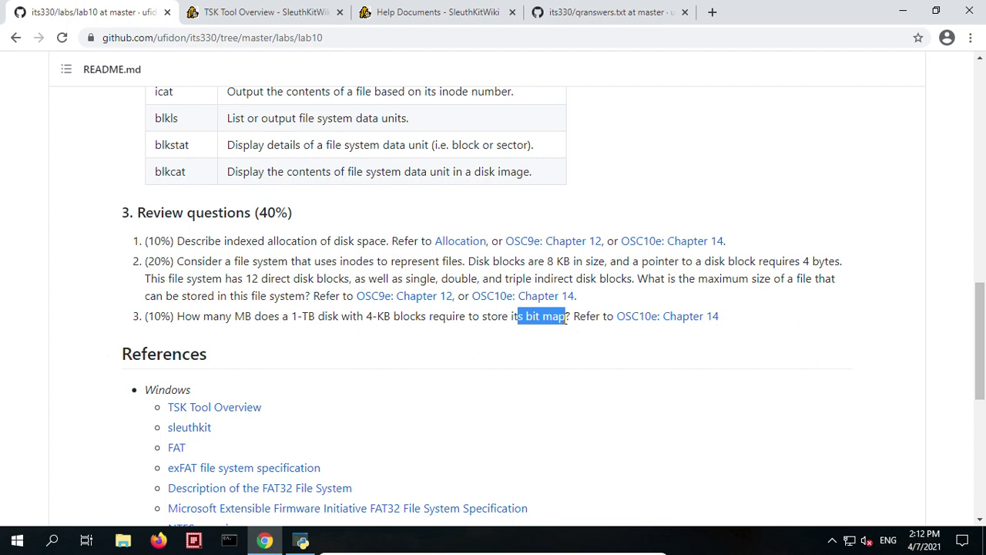
scroll(592, 373, down, 1)
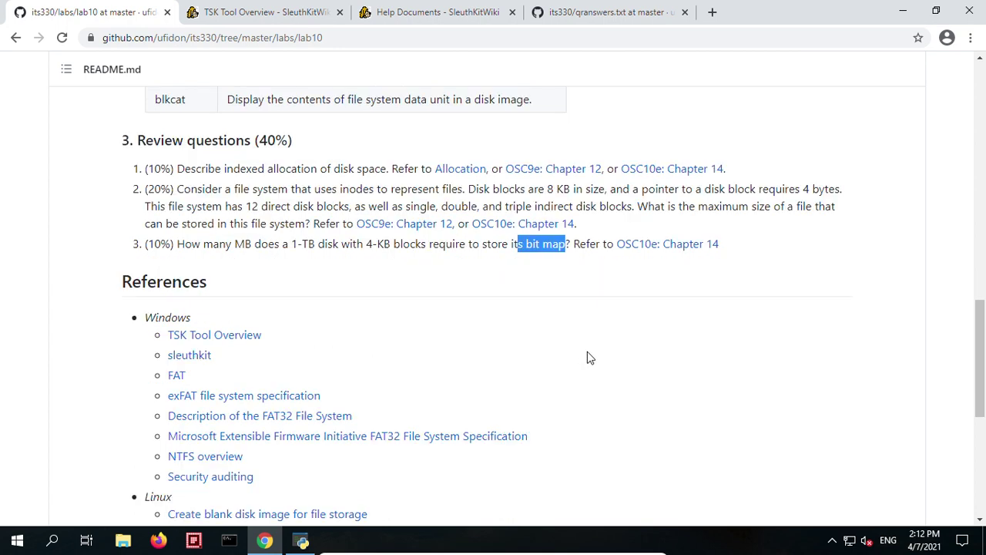
click(587, 358)
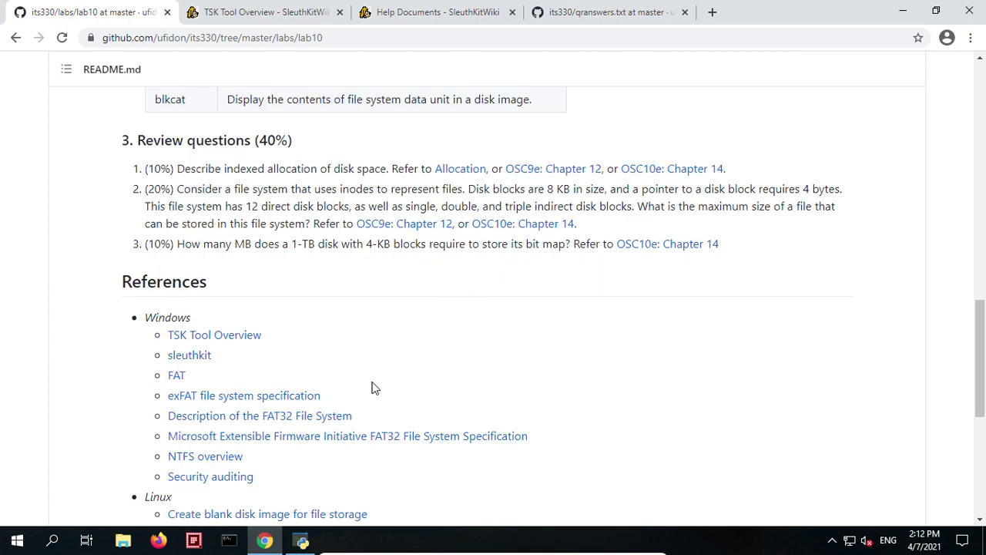
Switch to the Python console and define the 1-TB disk size in KB as ds = 1*1024*1024*1024
click(302, 543)
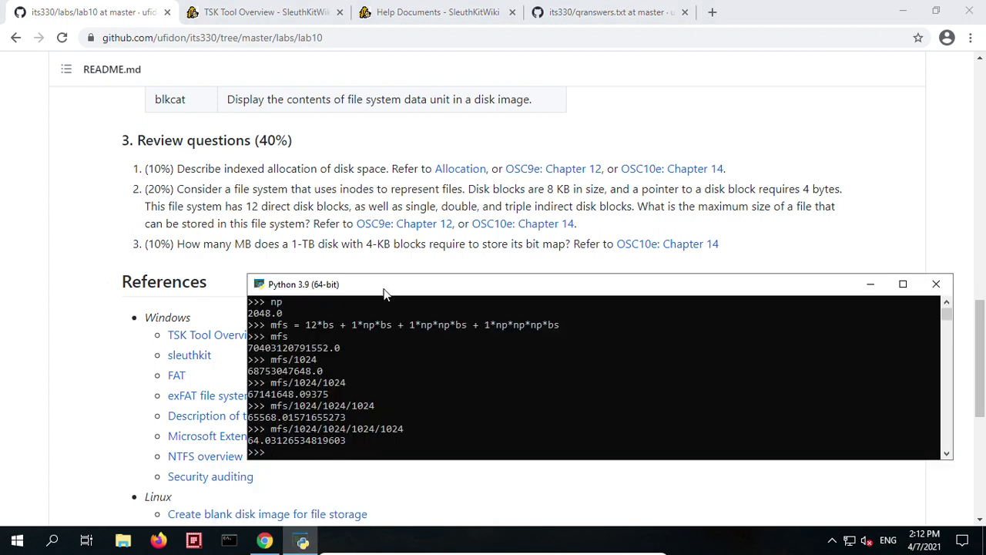
drag(367, 291, 334, 292)
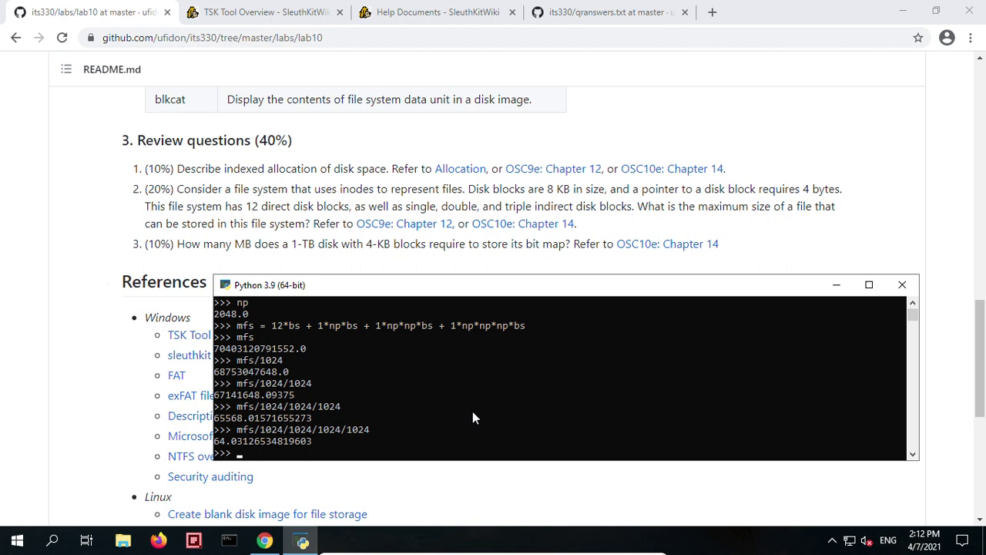
key(Return)
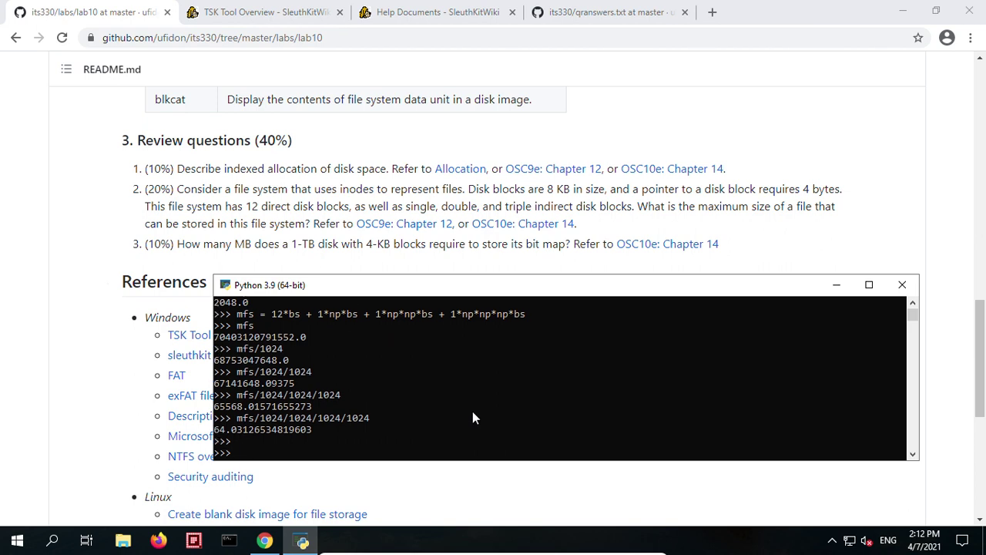
text(ds =)
text(1*1024*)
text(1024*1024)
click(390, 454)
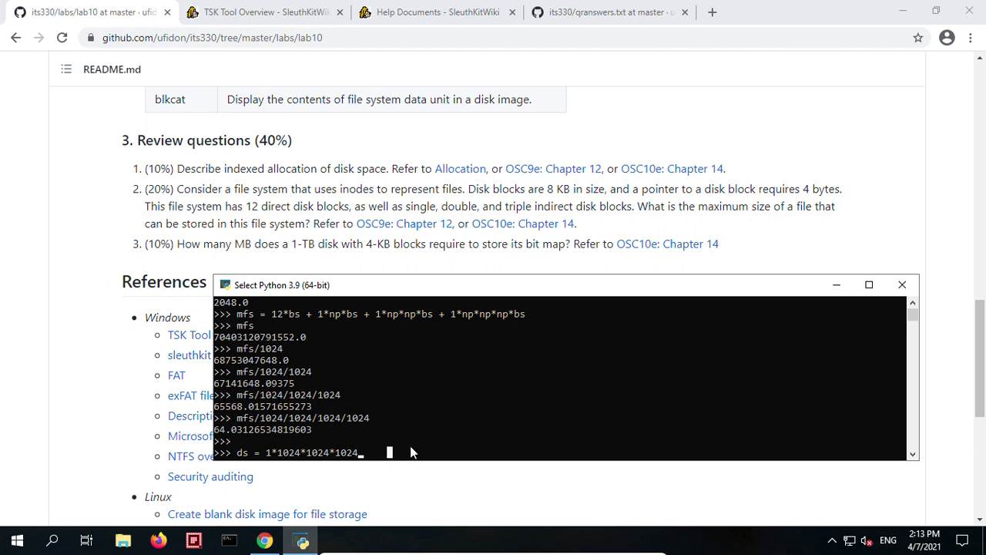
key(Escape)
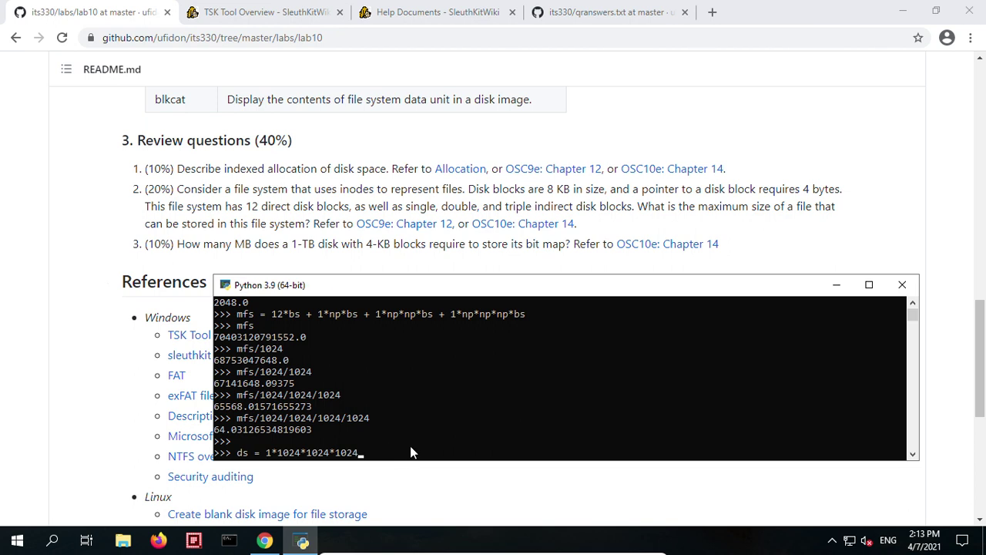
key(Return)
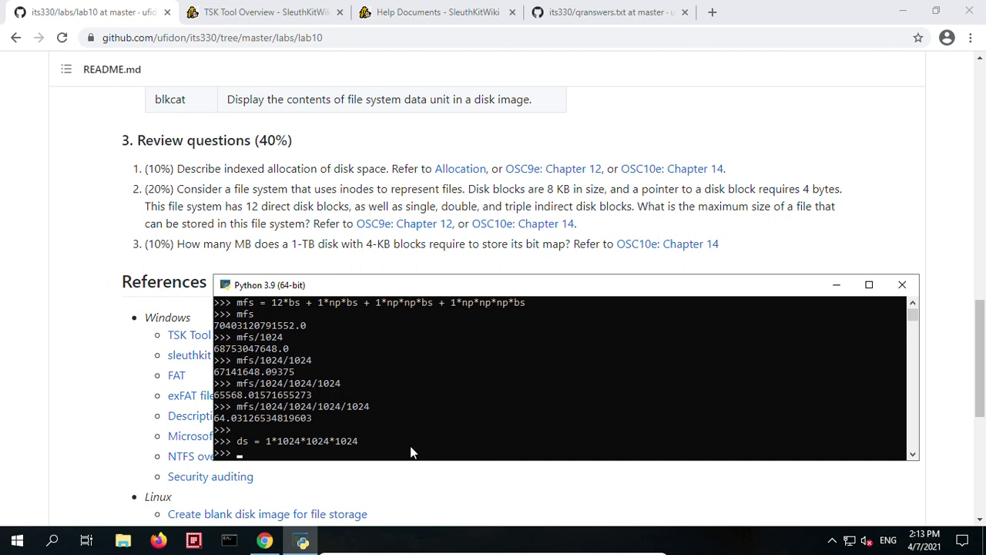
Set the block size with bs = 4, compute the number of blocks with nbs = ds / bs, and display nbs
text(bs = 4)
key(Return)
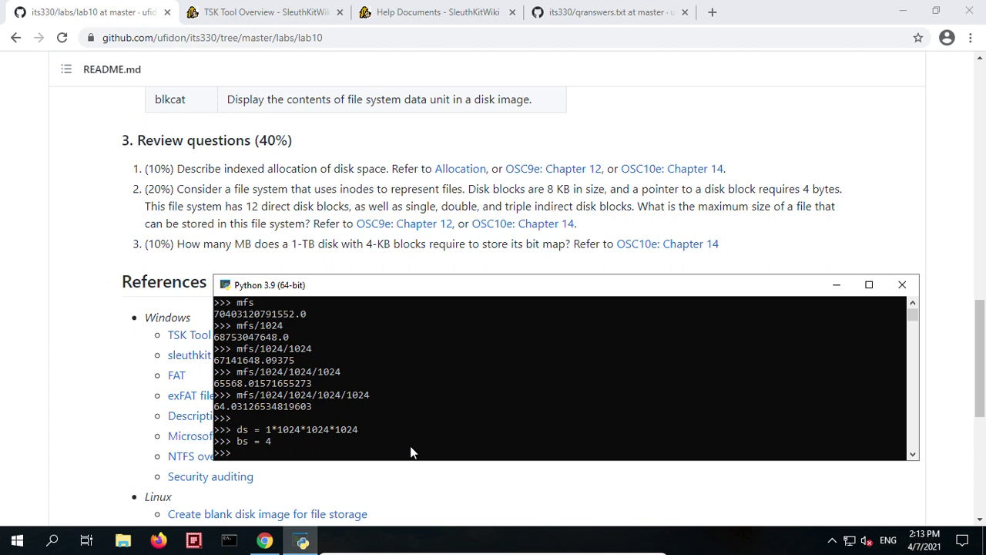
text(ds)
key(BackSpace)
text(nbs = ds / bs)
key(Return)
text(nbs)
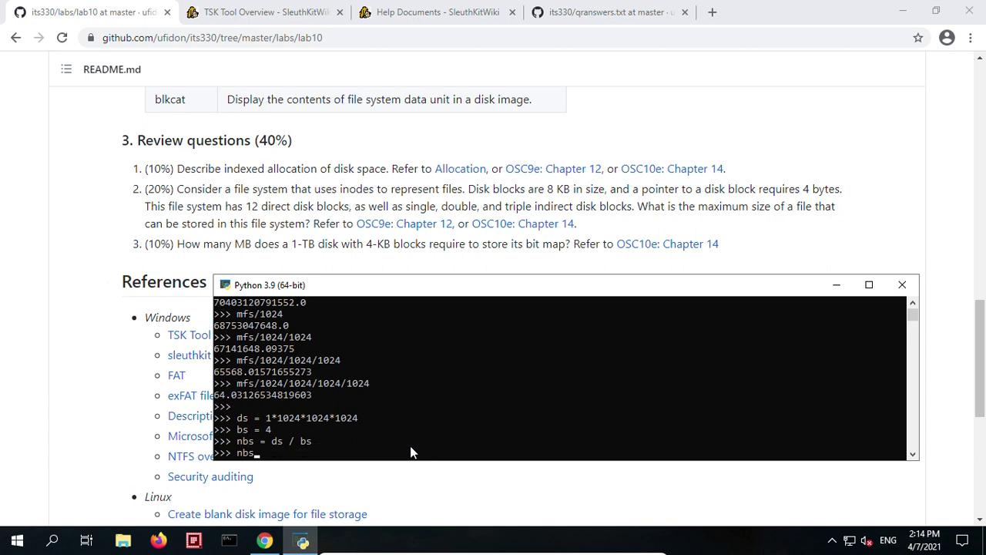
key(Return)
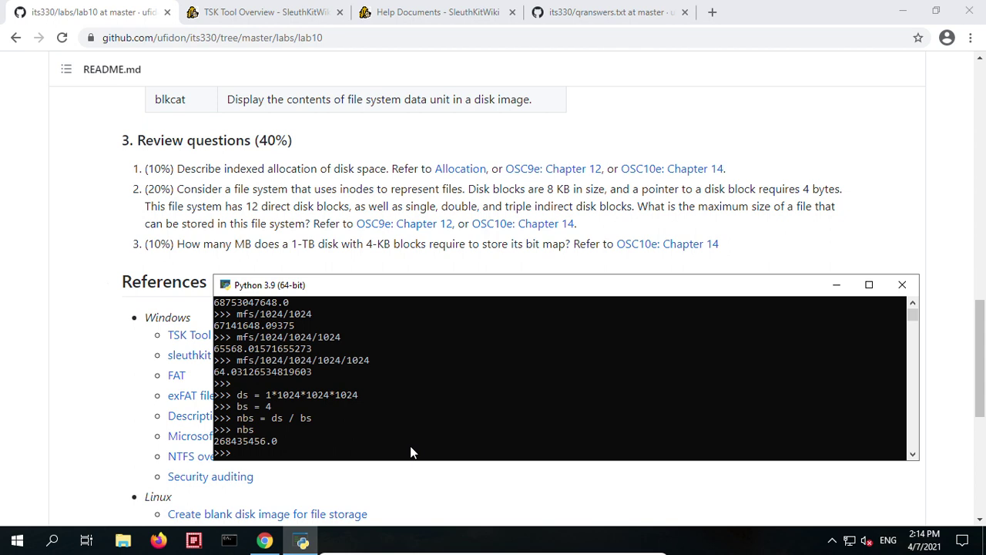
Convert the bit map size to bytes and KB by evaluating nbs/8 and nbs/8/1024
text(nbs/8)
key(Return)
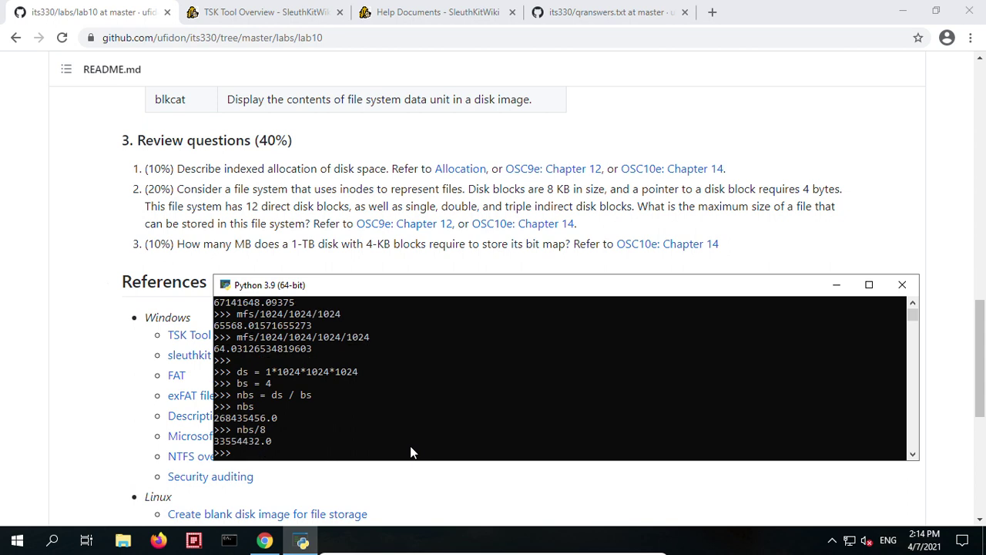
key(Up)
text(/1024)
key(Return)
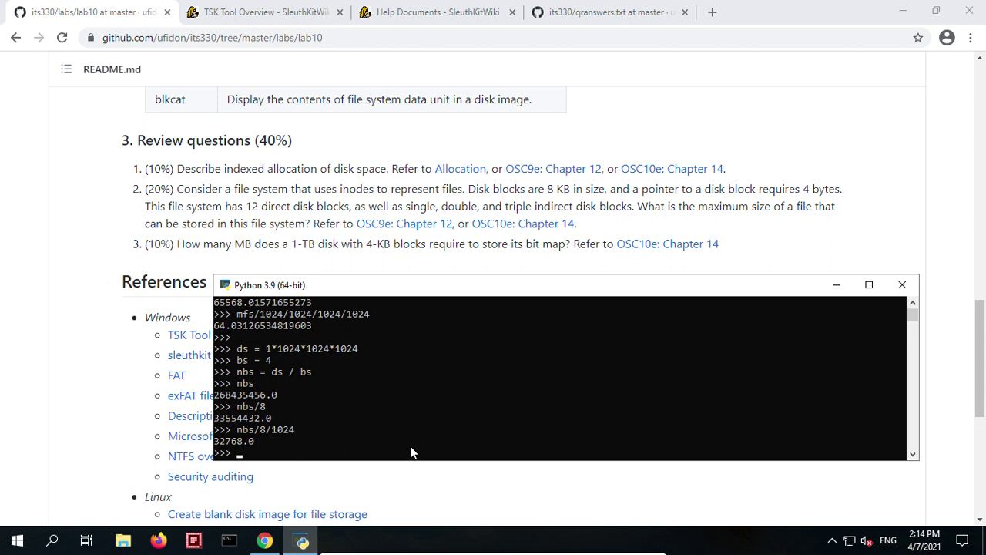
Convert the bit map size to MB by evaluating nbs/8/1024/1024
key(Up)
text(/1024/1024)
key(Return)
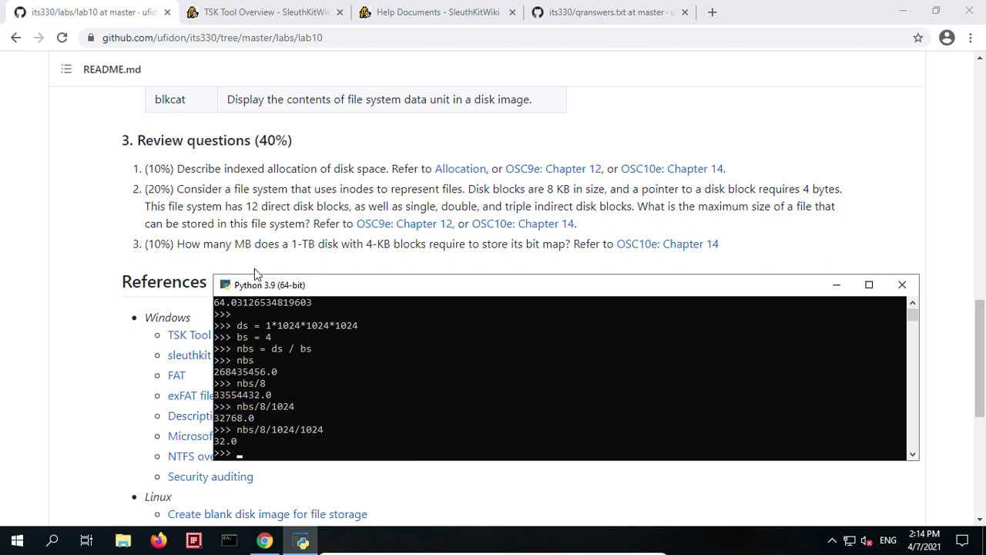
Check the posted answer to question 3 in qranswers.txt, and check the unit requested by that question in the lab10 README
click(589, 15)
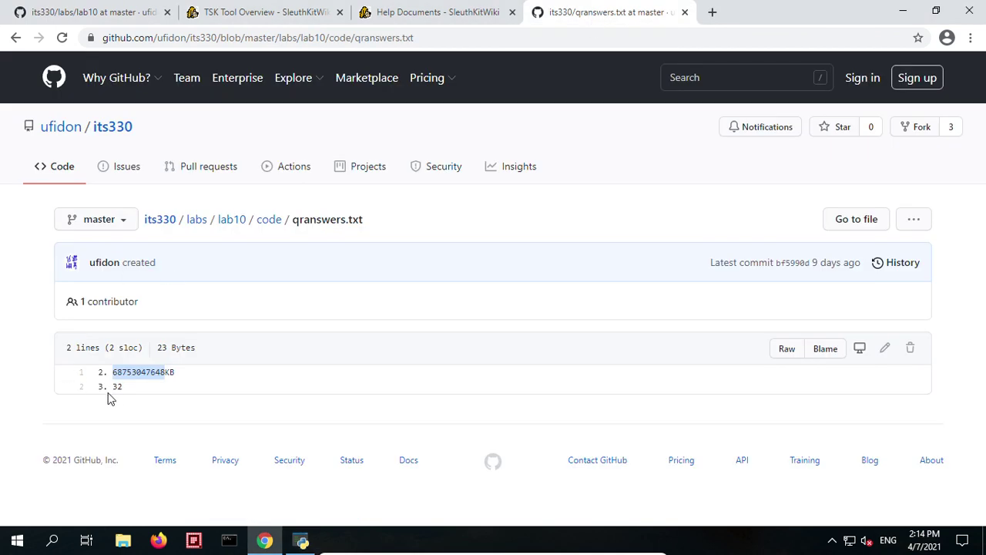
drag(110, 388, 136, 396)
click(284, 393)
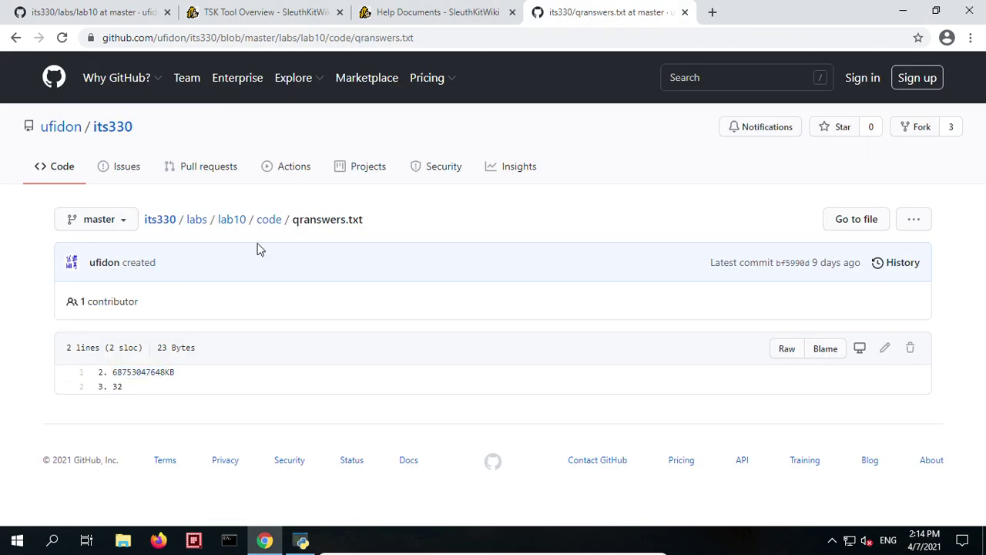
click(127, 15)
drag(231, 244, 252, 245)
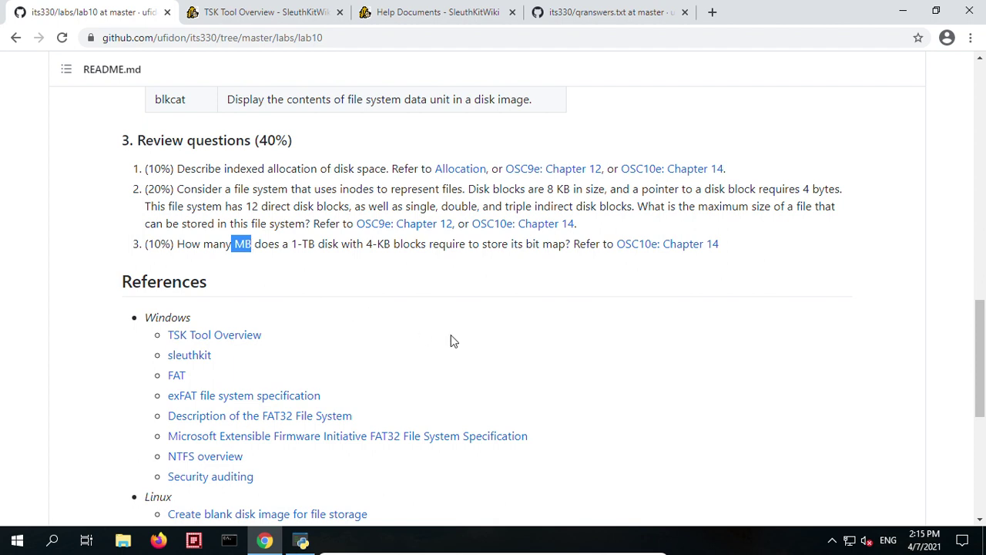
click(200, 208)
Open the sleuthkit link from task 1 in the README and download the Windows Binaries of The Sleuth Kit 4.10.2
scroll(266, 274, up, 2)
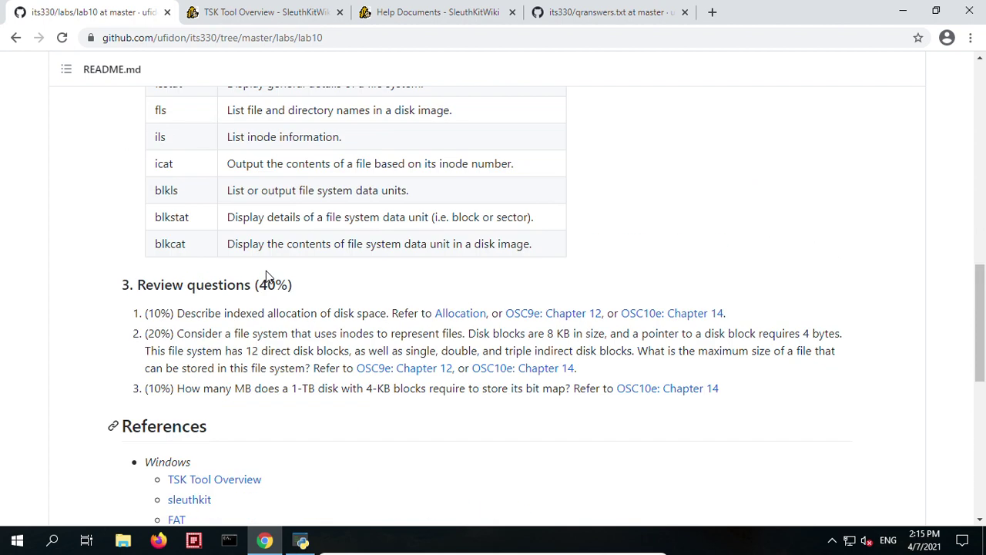
scroll(415, 254, up, 2)
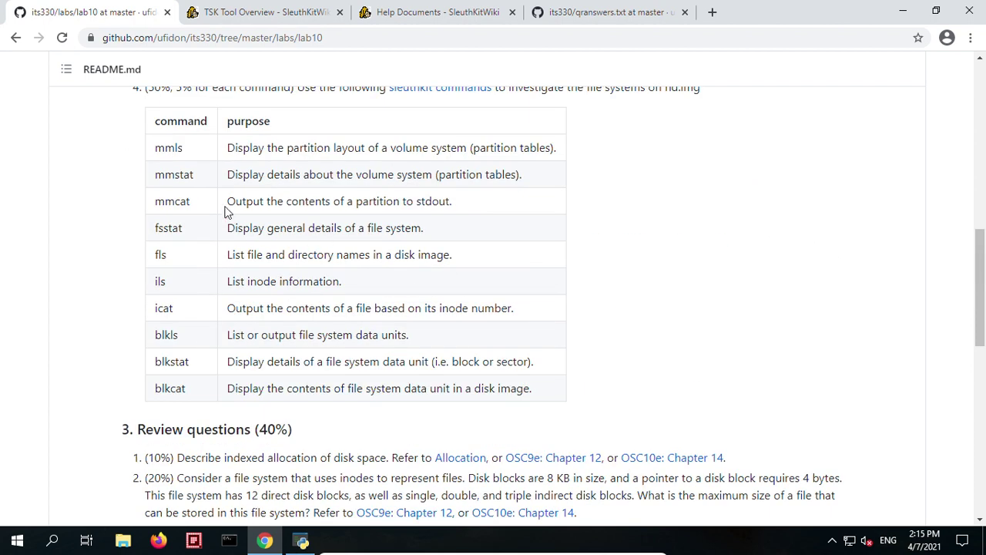
scroll(226, 212, up, 3)
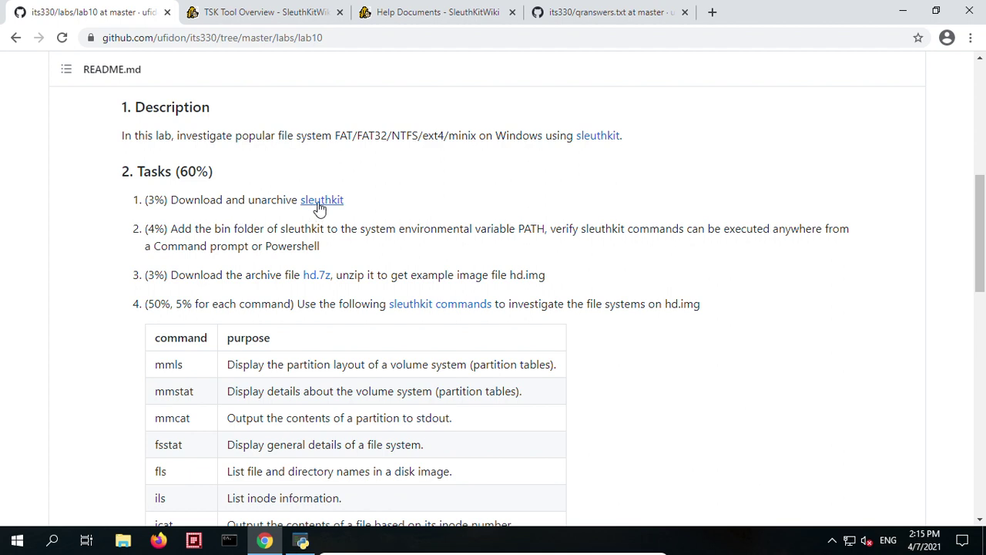
right_click(319, 201)
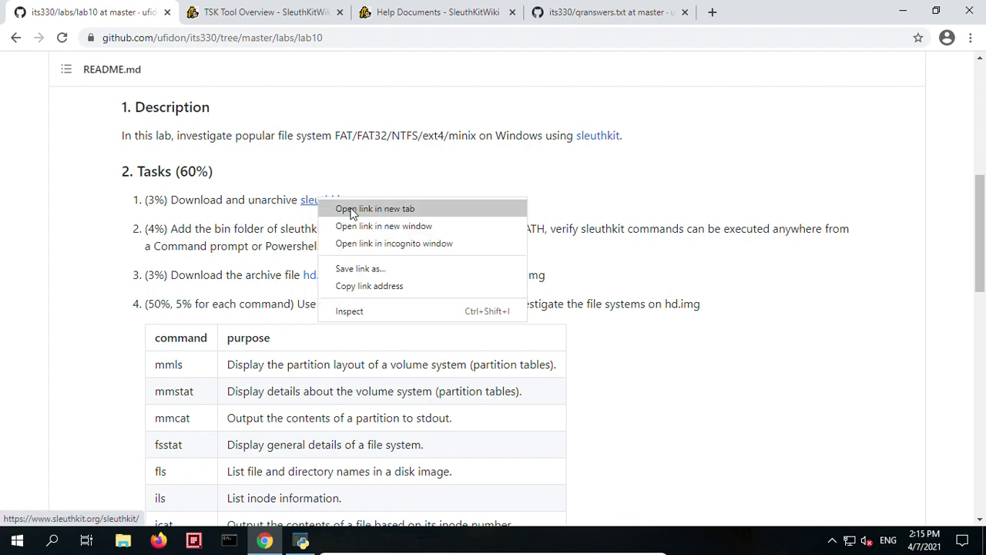
click(353, 208)
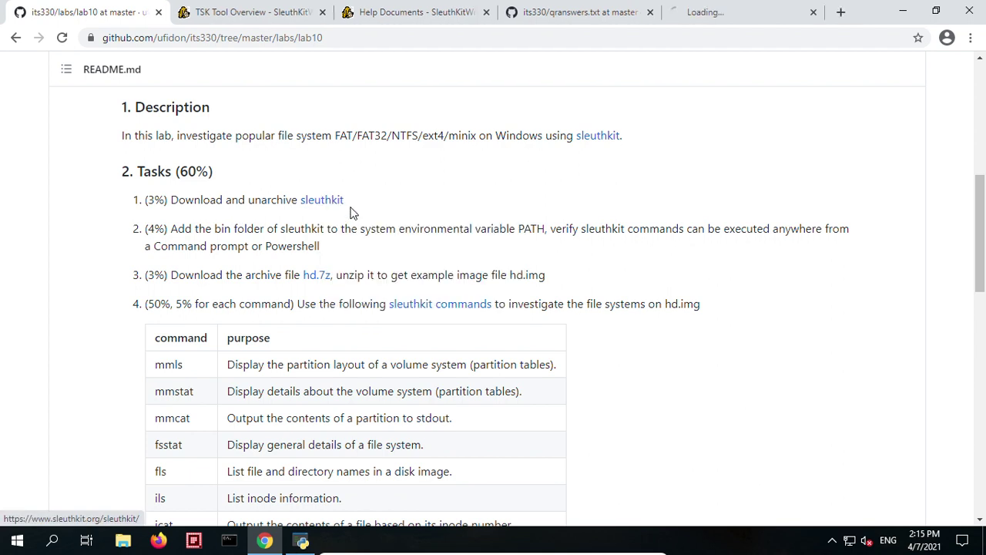
click(728, 13)
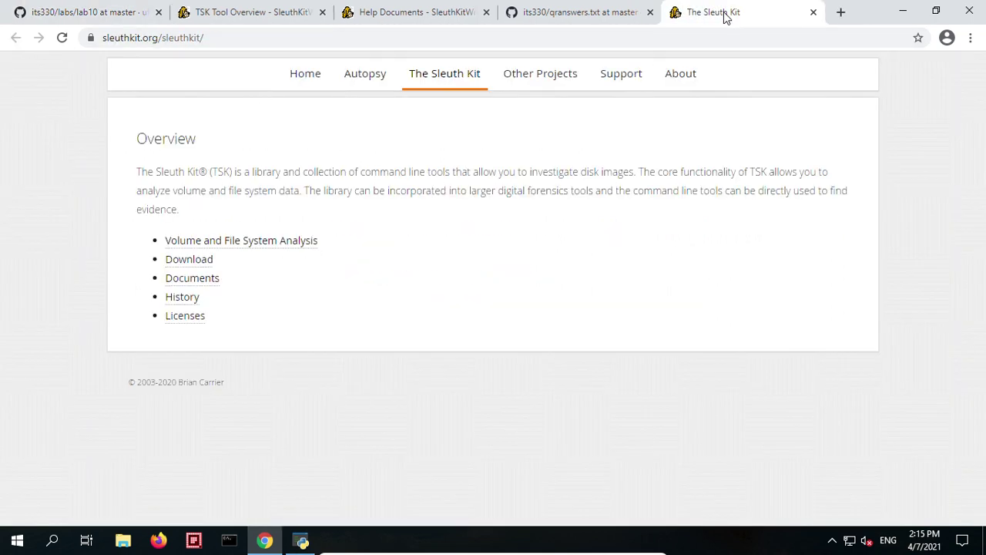
click(196, 262)
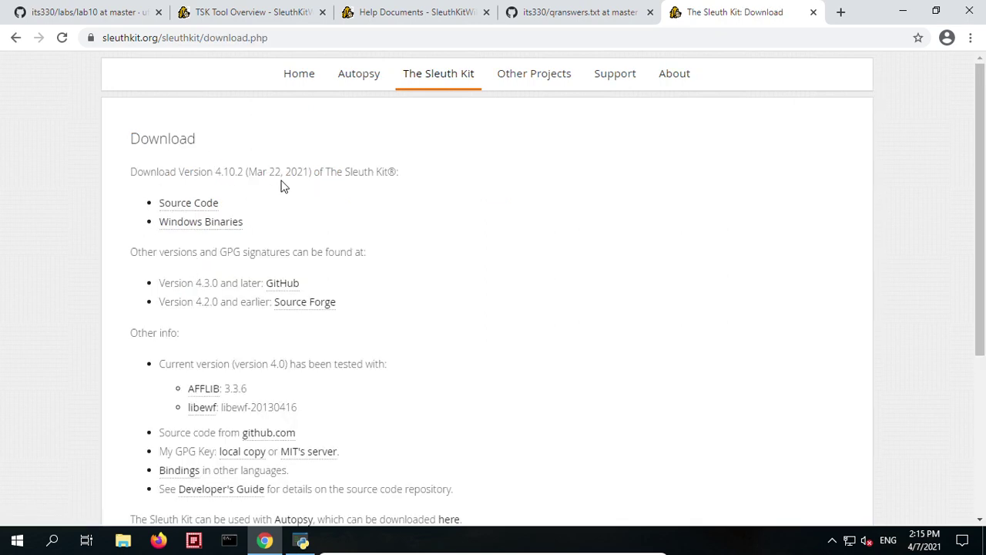
click(194, 225)
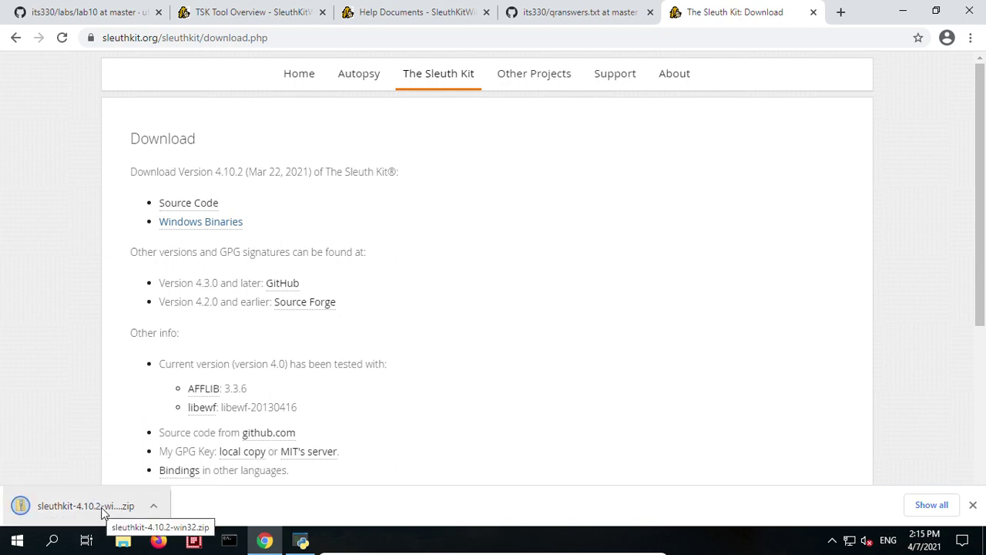
Locate the downloaded sleuthkit-4.10.2-win32.zip in its folder and copy it into C:\tools
click(153, 506)
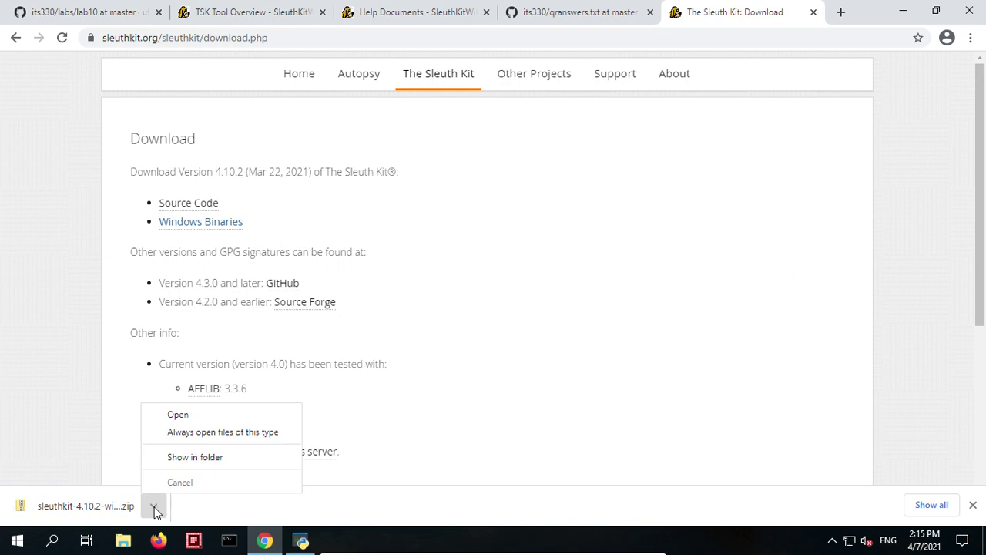
click(206, 459)
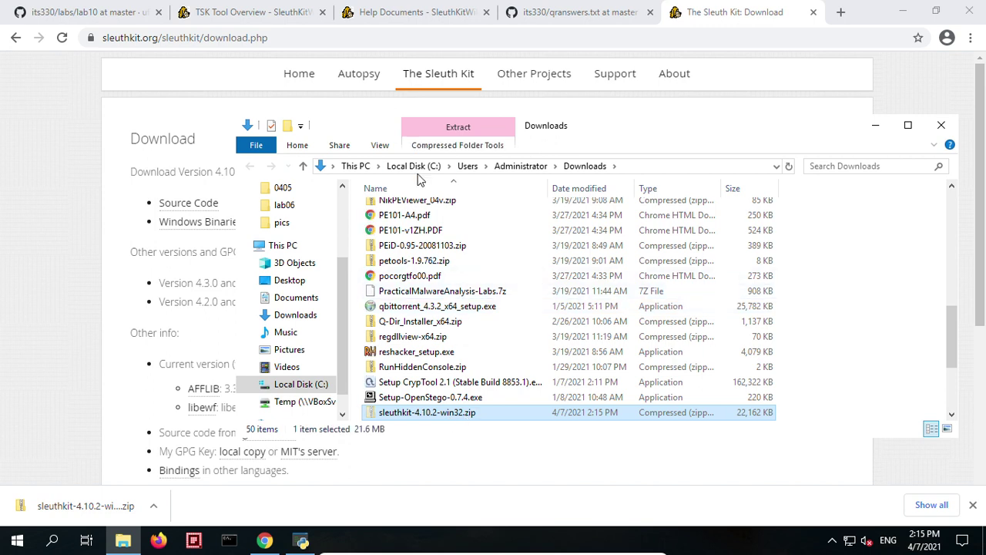
click(414, 166)
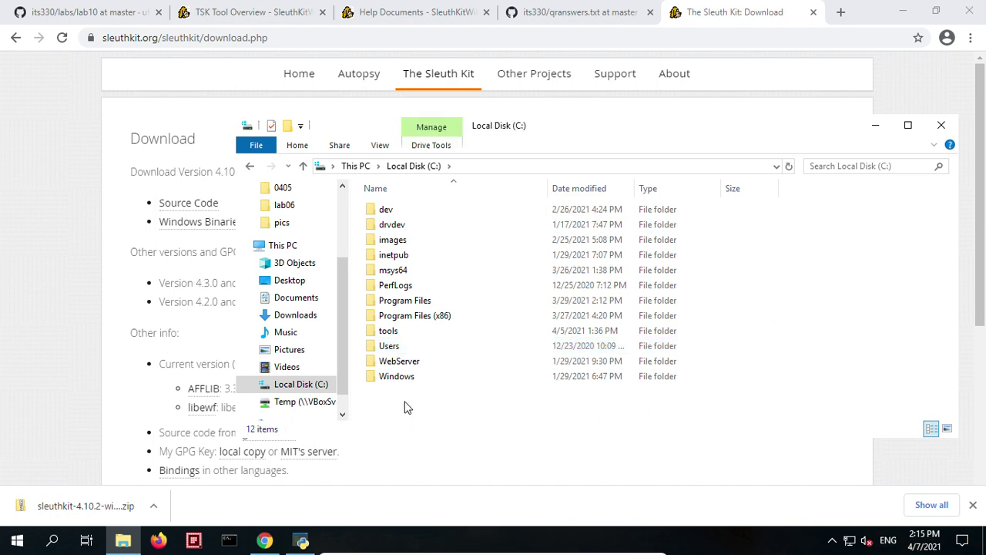
double_click(390, 333)
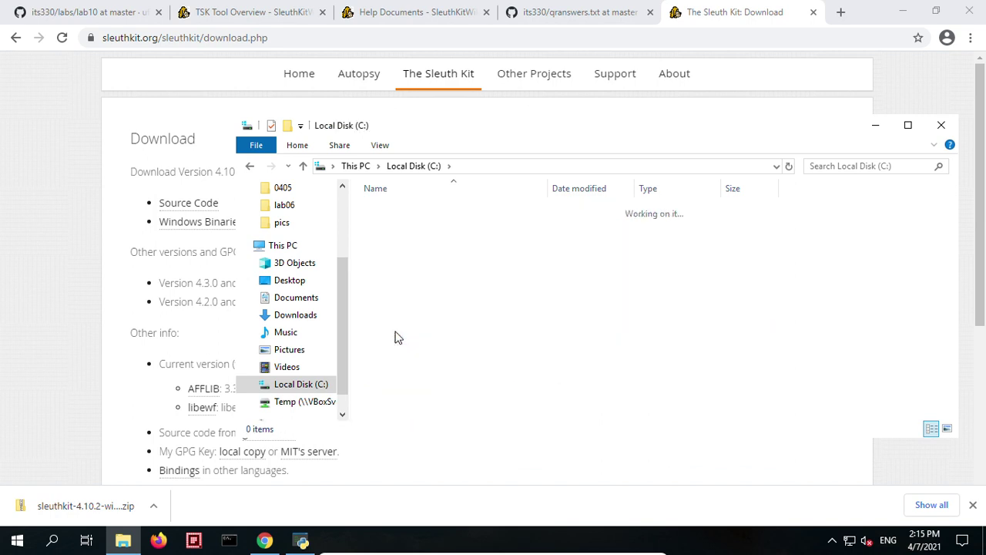
right_click(401, 384)
mouse_move(547, 360)
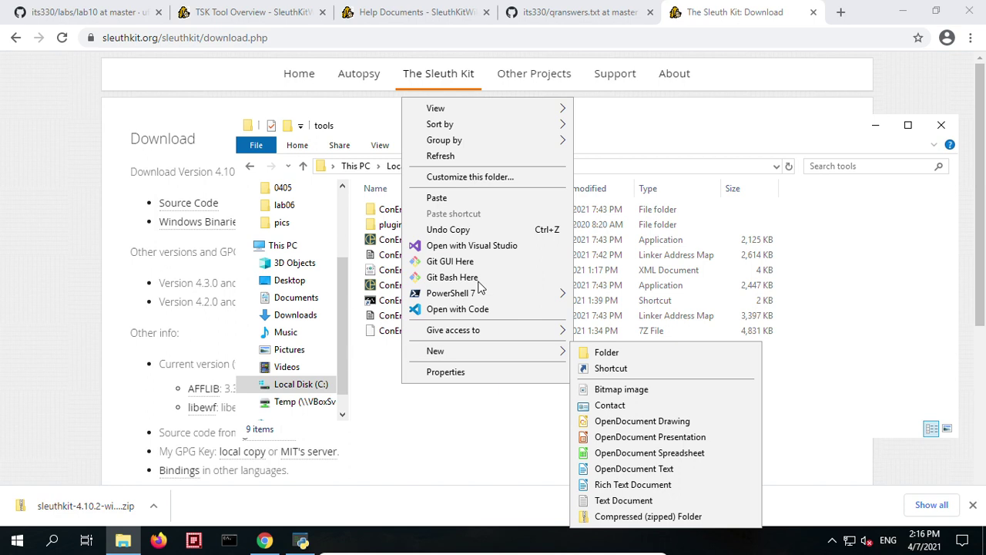
click(476, 200)
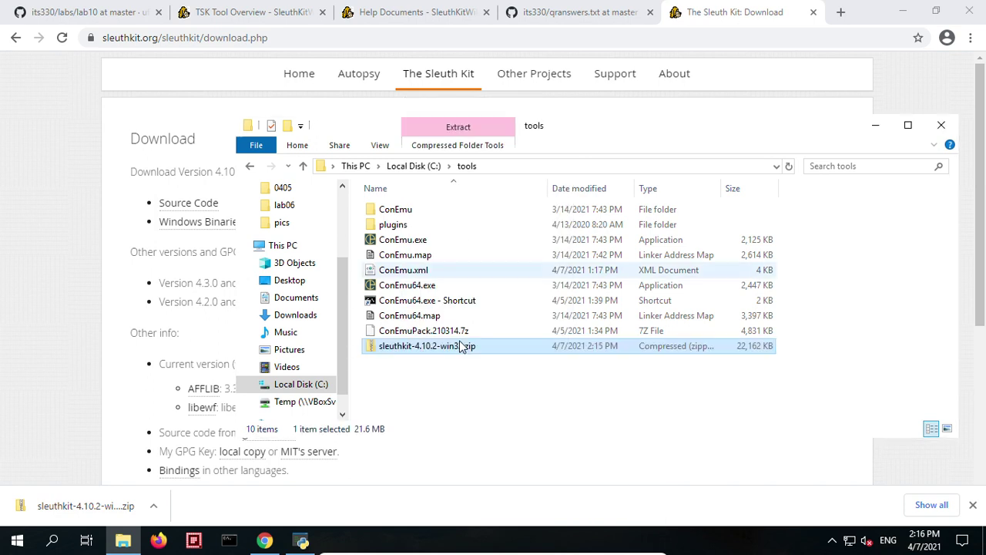
click(429, 377)
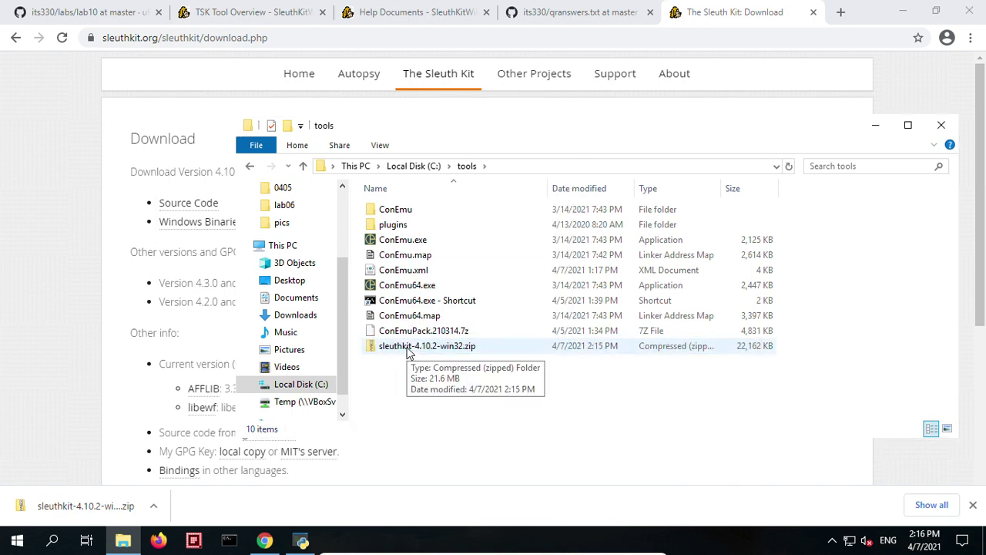
right_click(409, 353)
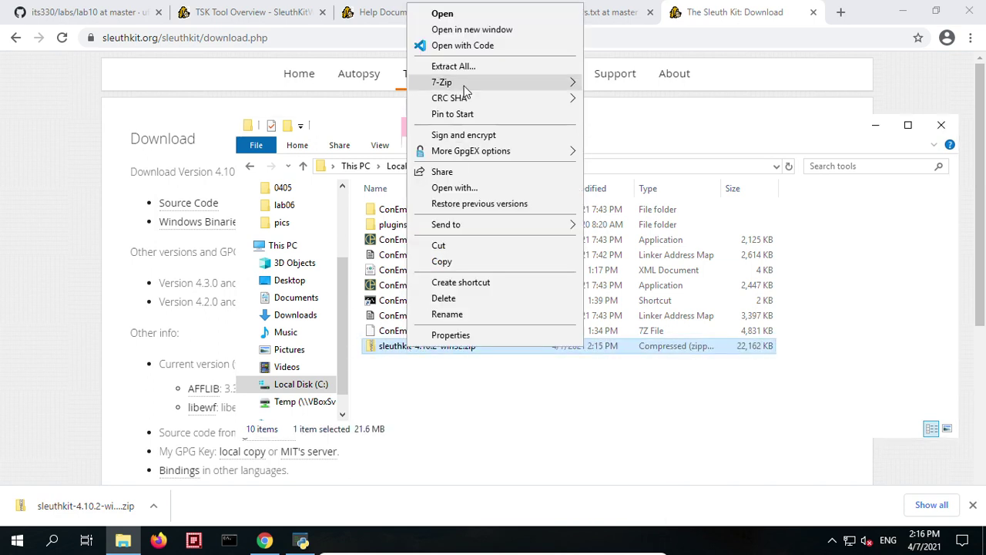
mouse_move(537, 91)
click(620, 86)
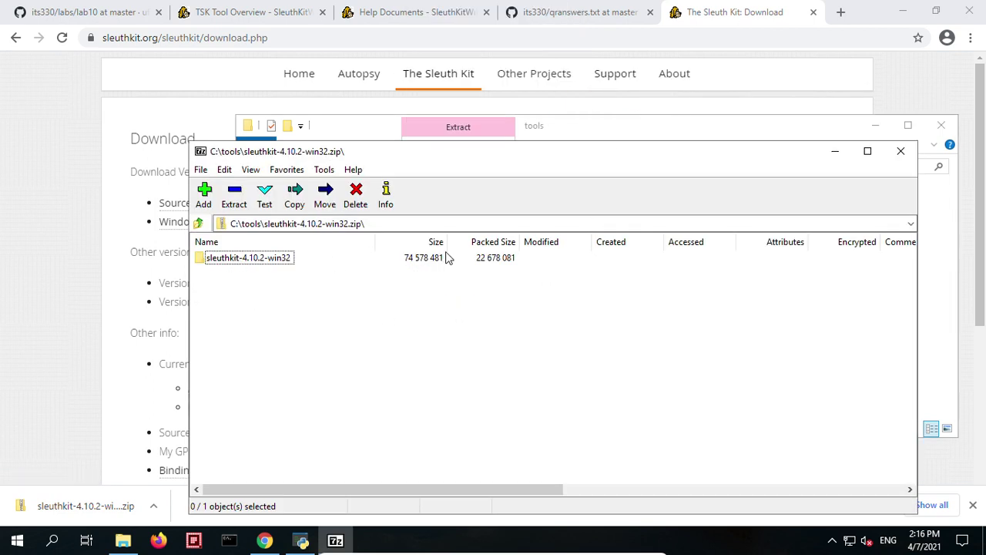
click(901, 153)
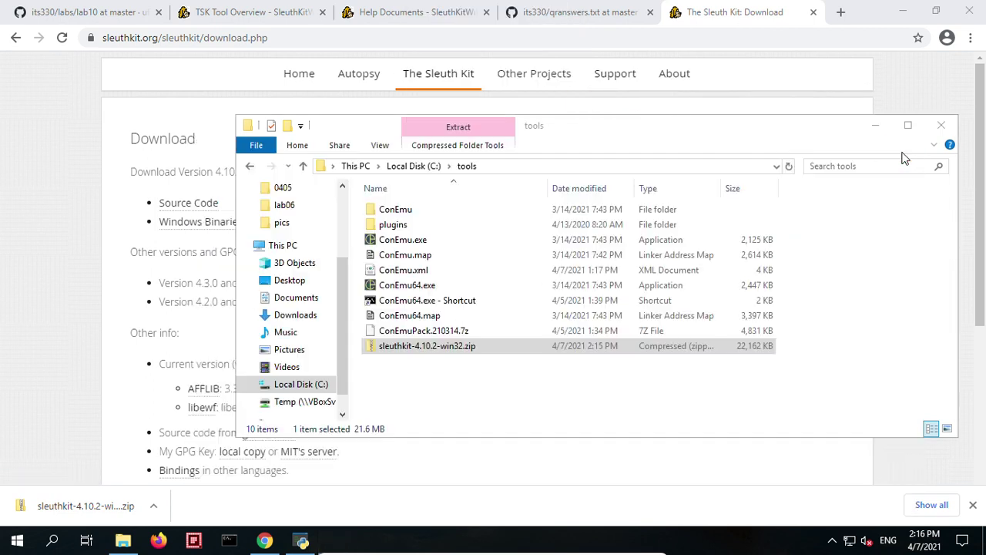
Extract sleuthkit-4.10.2-win32.zip directly into C:\tools with 7-Zip
right_click(426, 355)
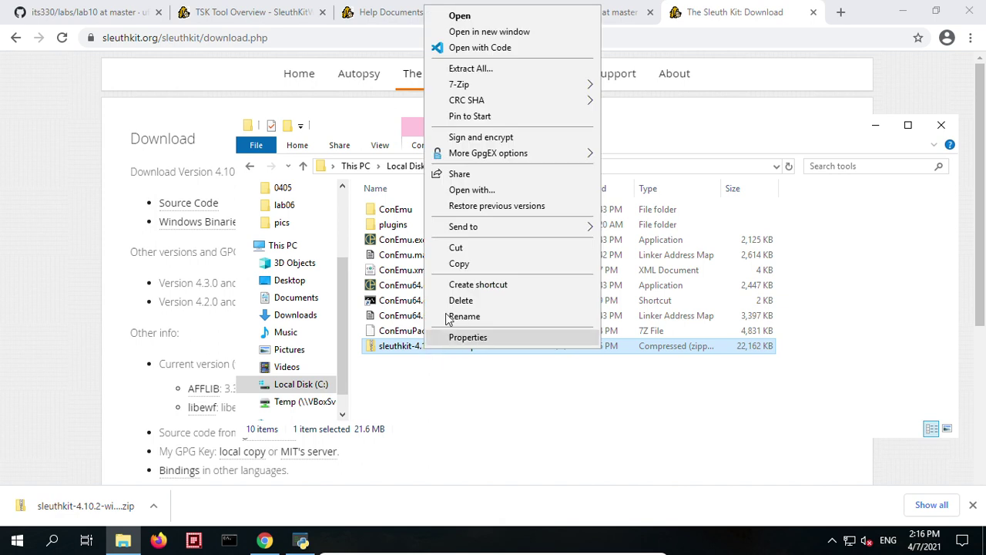
mouse_move(539, 88)
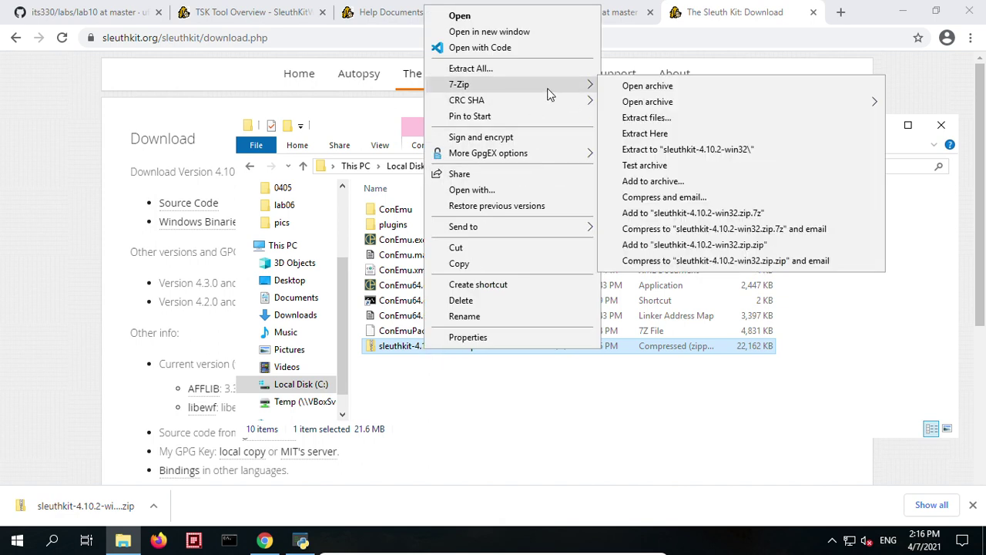
click(678, 133)
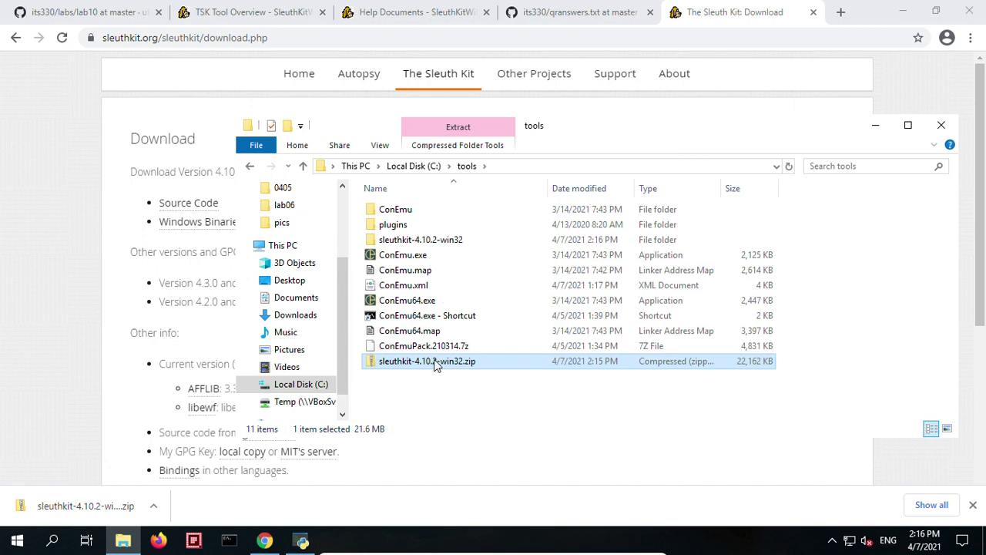
click(416, 243)
right_click(421, 243)
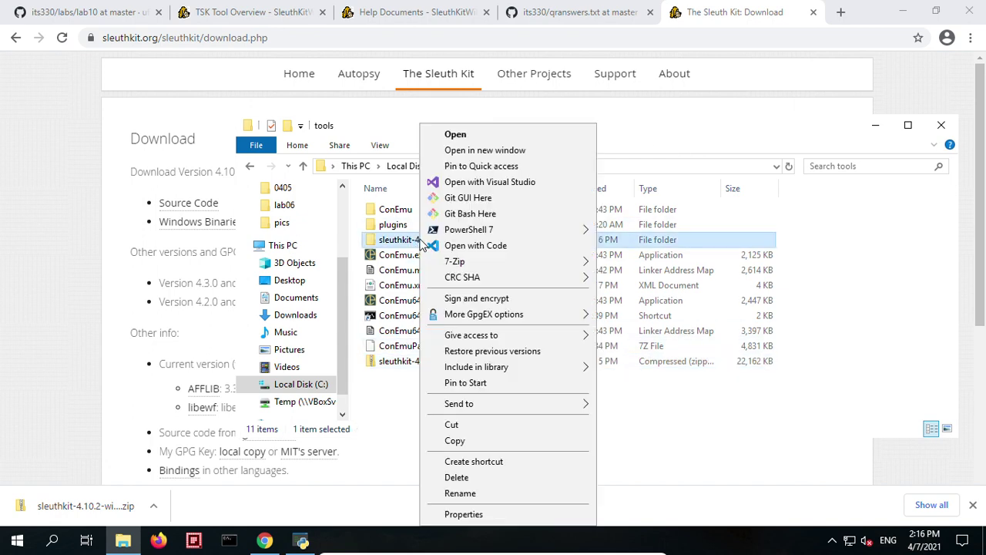
click(409, 240)
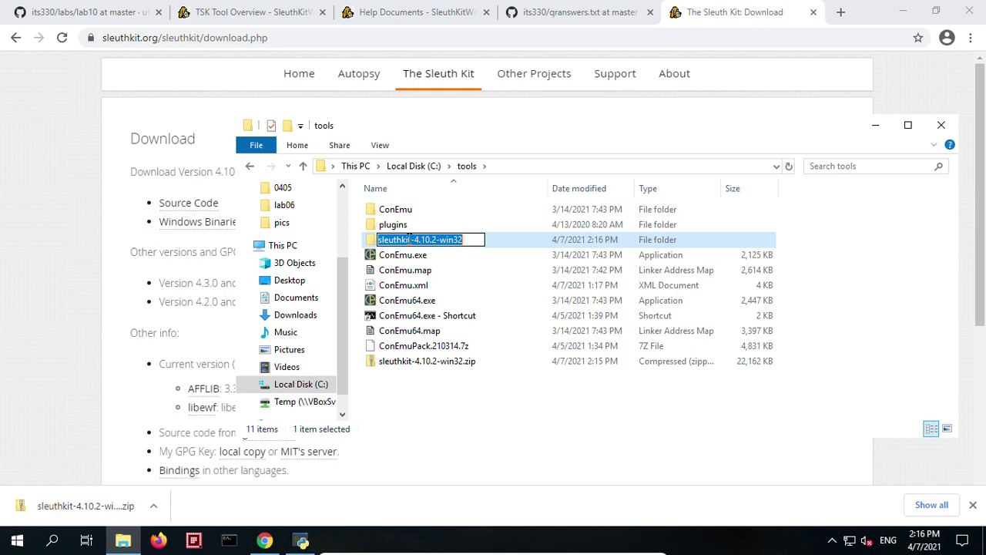
click(456, 271)
Open the bin folder inside the extracted sleuthkit-4.10.2-win32 folder and look through its executables
double_click(440, 240)
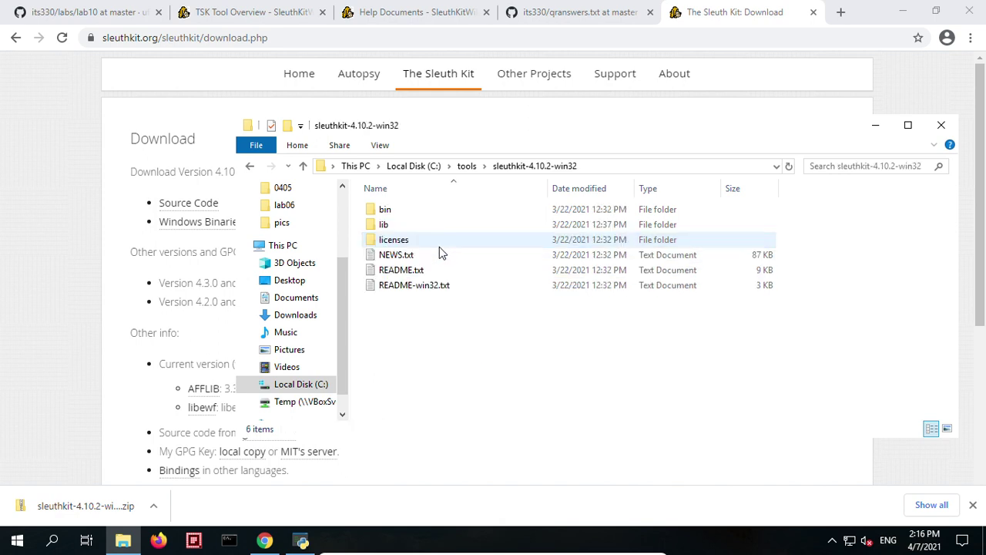
double_click(389, 210)
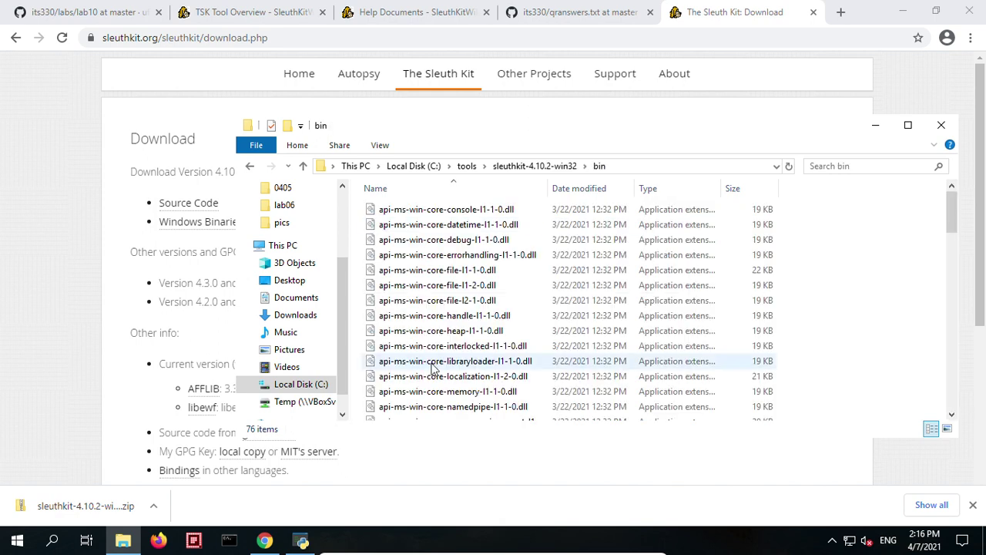
drag(953, 222, 953, 365)
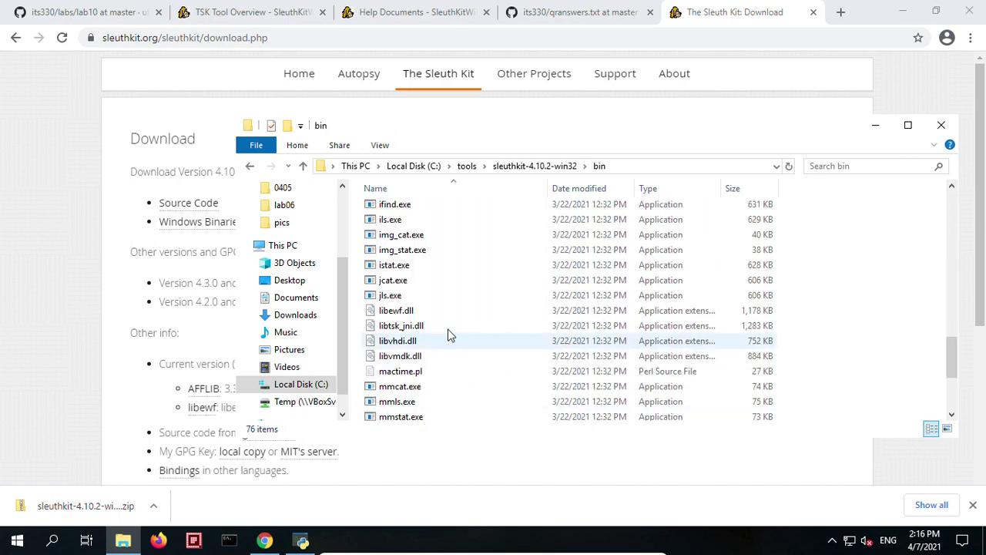
click(405, 265)
click(414, 281)
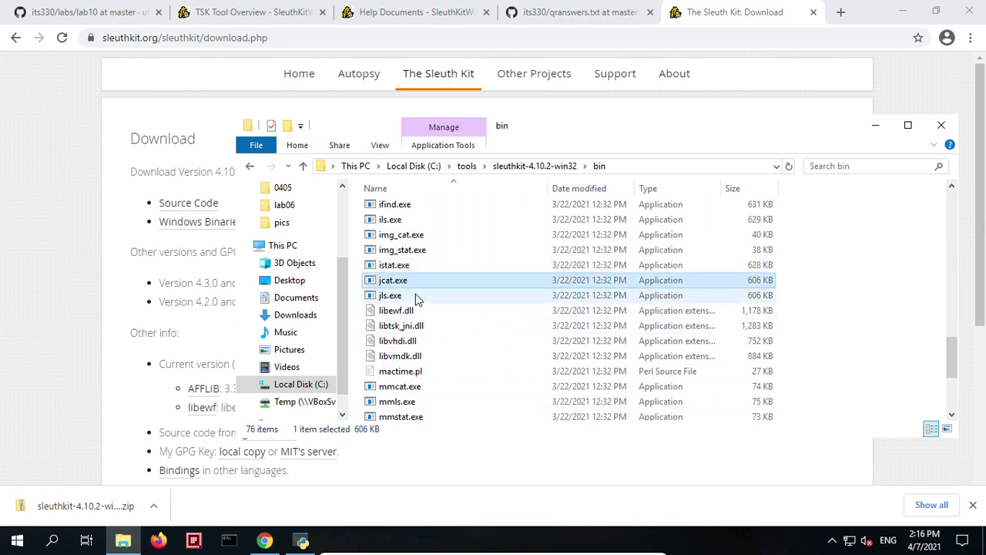
click(415, 295)
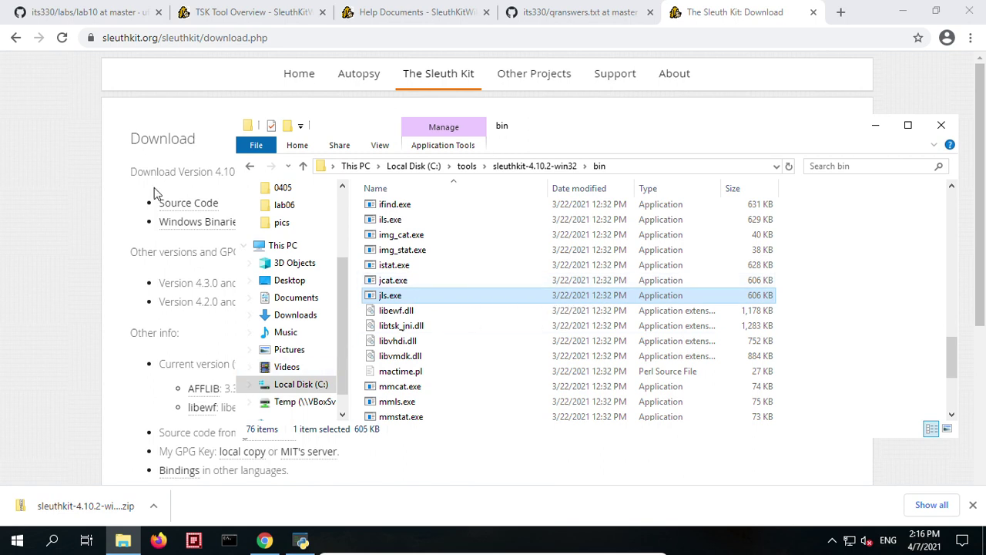
Return to the lab10 README in the browser and examine task 2 about adding sleuthkit's bin folder to PATH
click(103, 15)
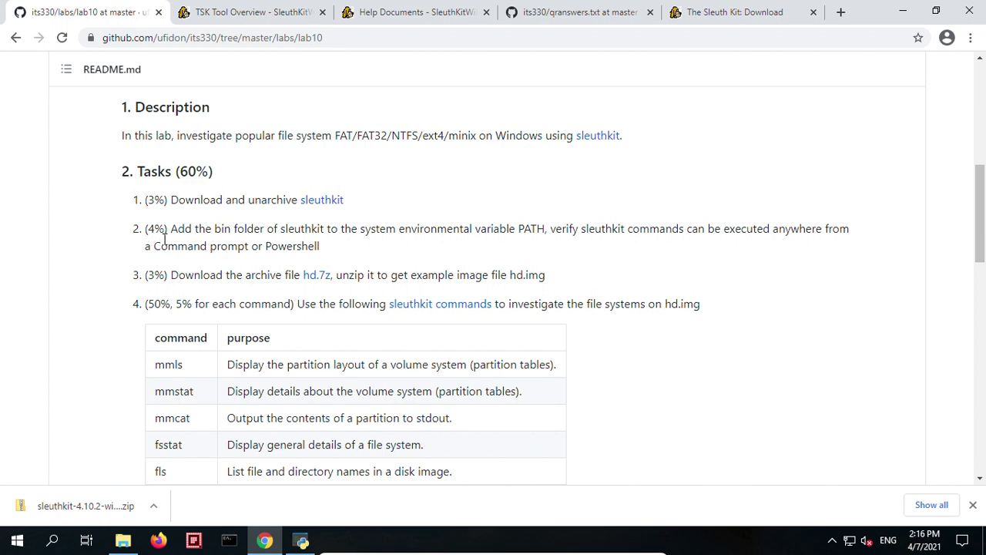
drag(204, 231, 327, 234)
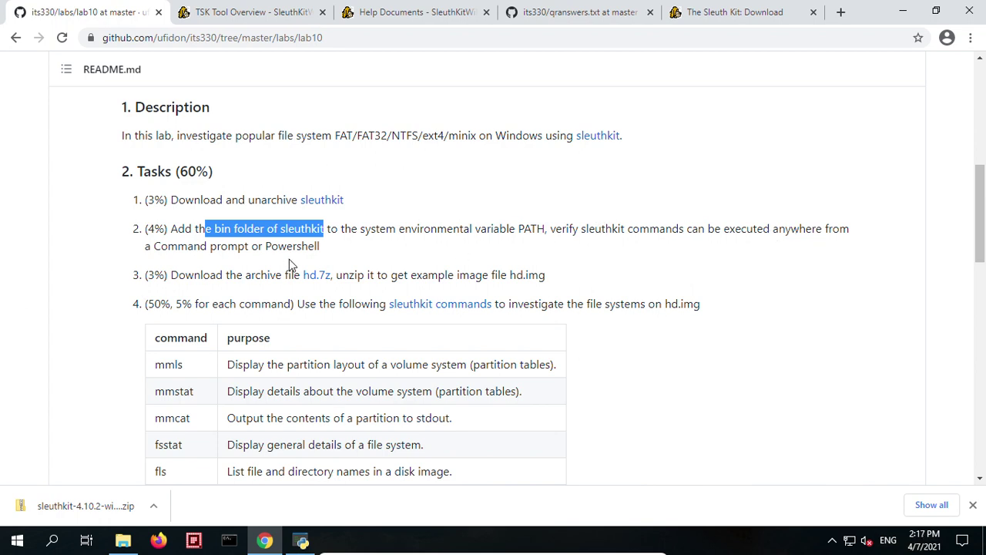
click(370, 252)
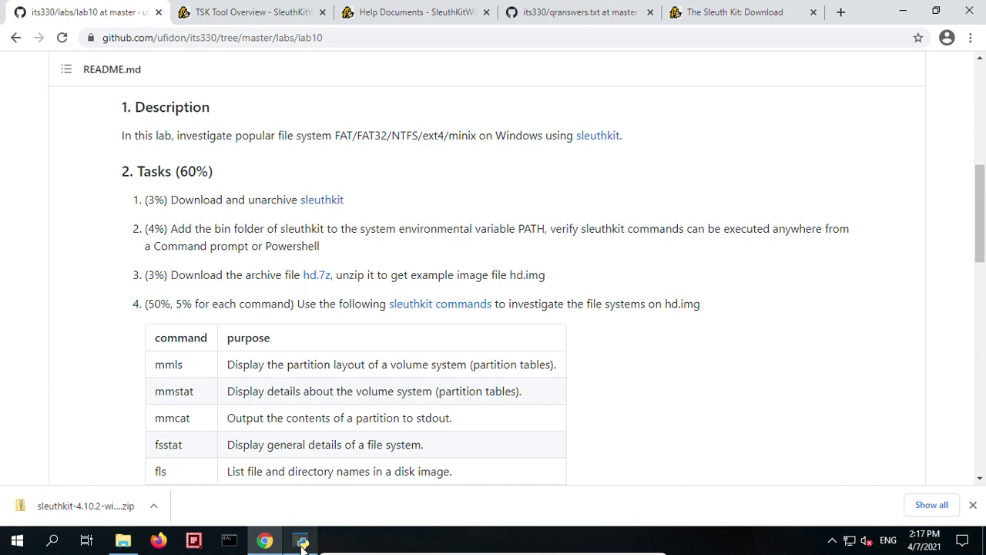
Copy the full path of sleuthkit's bin folder, C:\tools\sleuthkit-4.10.2-win32\bin, from File Explorer
click(125, 541)
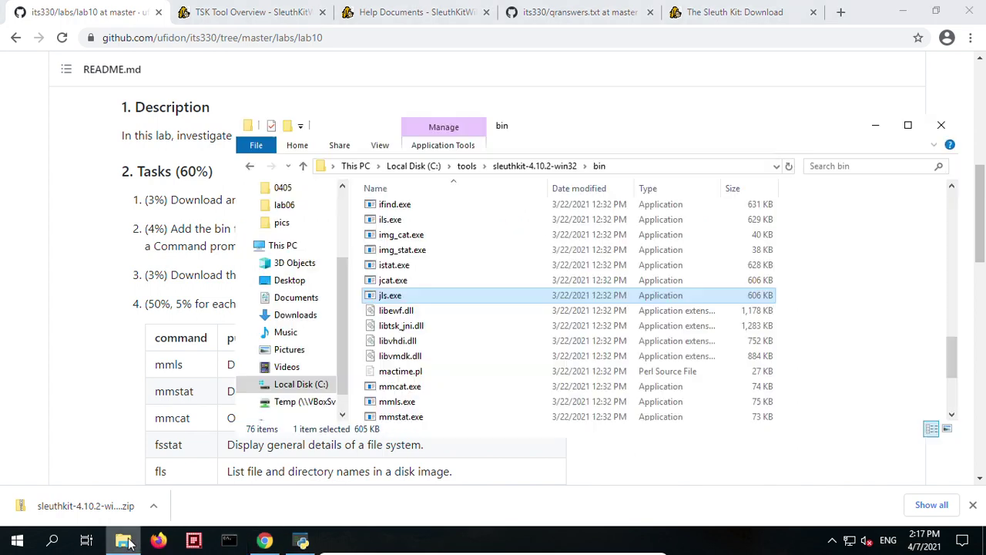
click(623, 165)
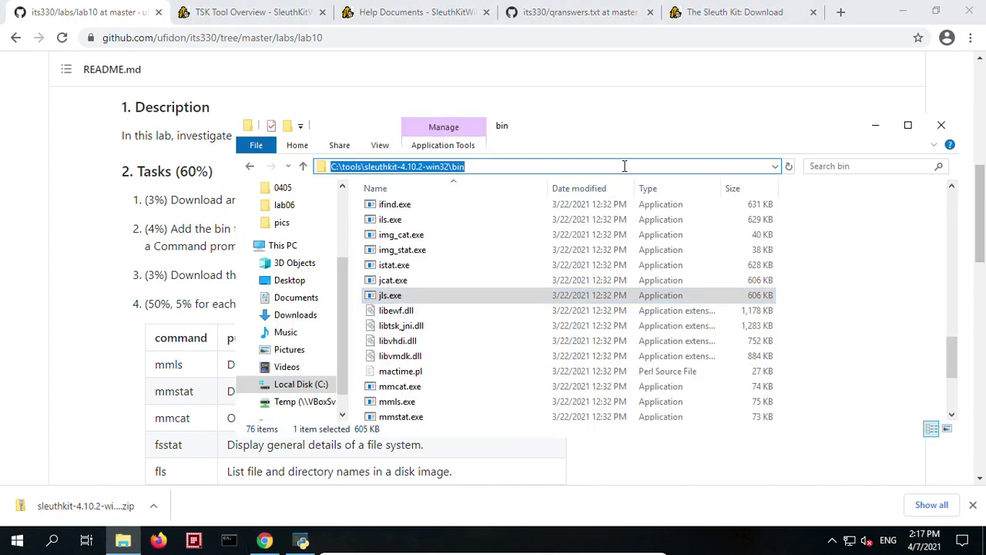
right_click(417, 166)
click(444, 210)
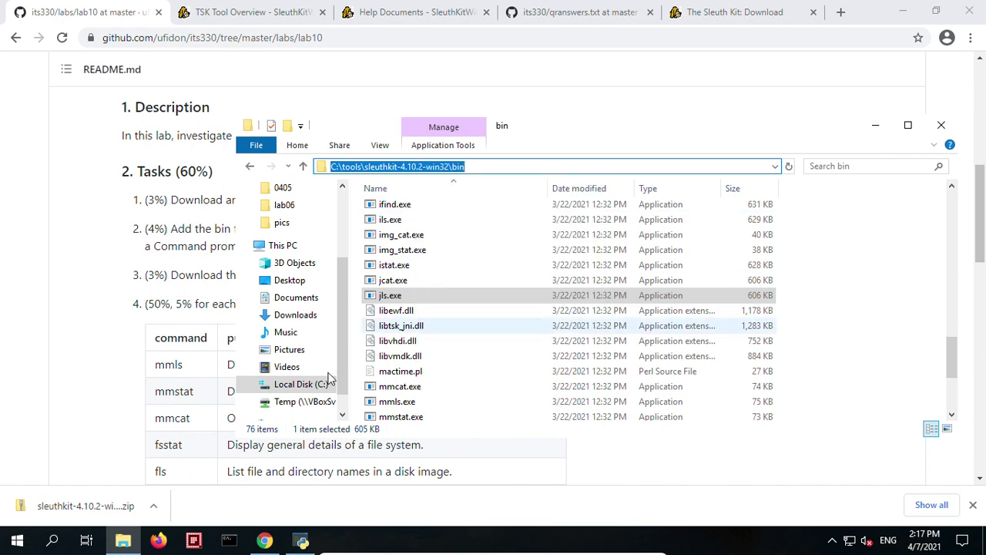
Search Windows for "envi" and open the Environment Variables dialog from the system environment variables settings
click(51, 542)
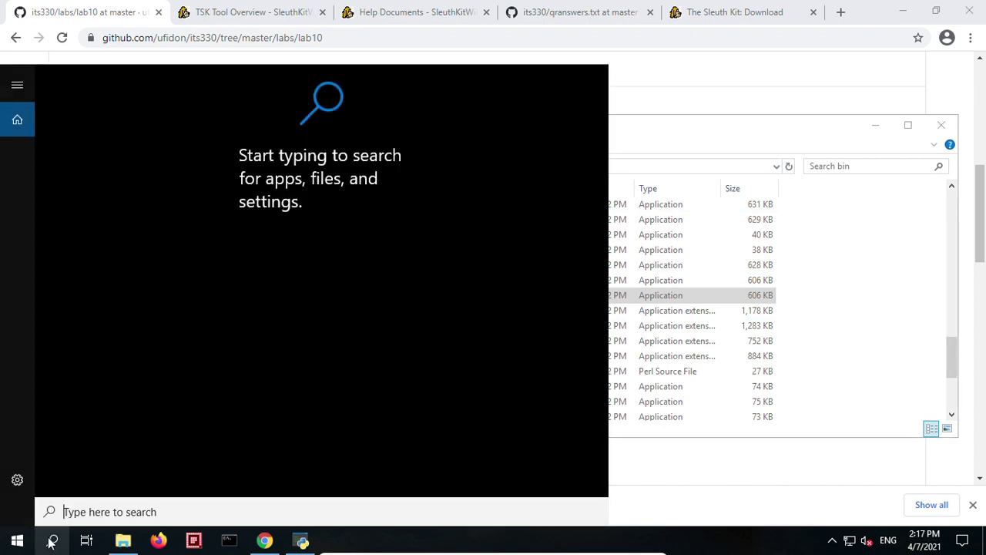
text(s)
key(BackSpace)
text(en)
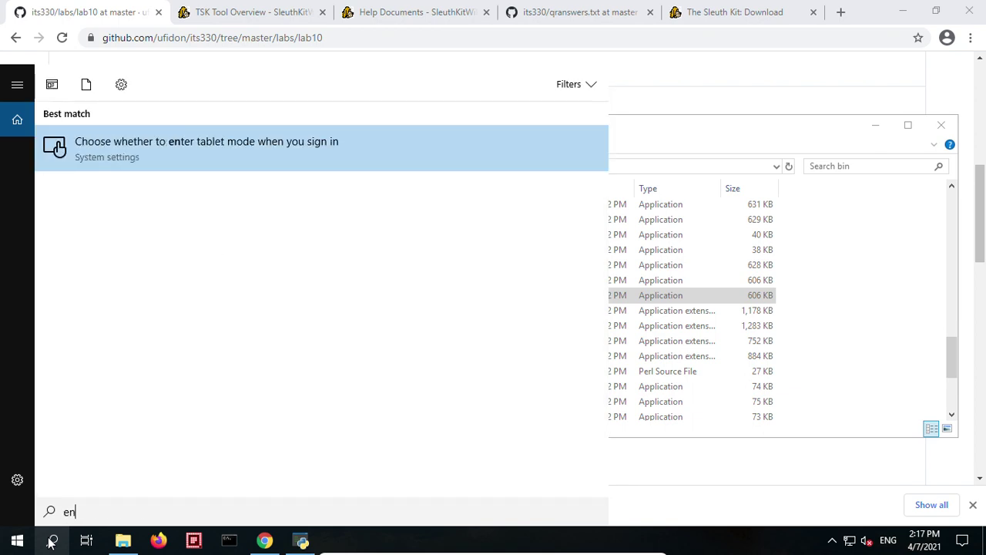
text(vi)
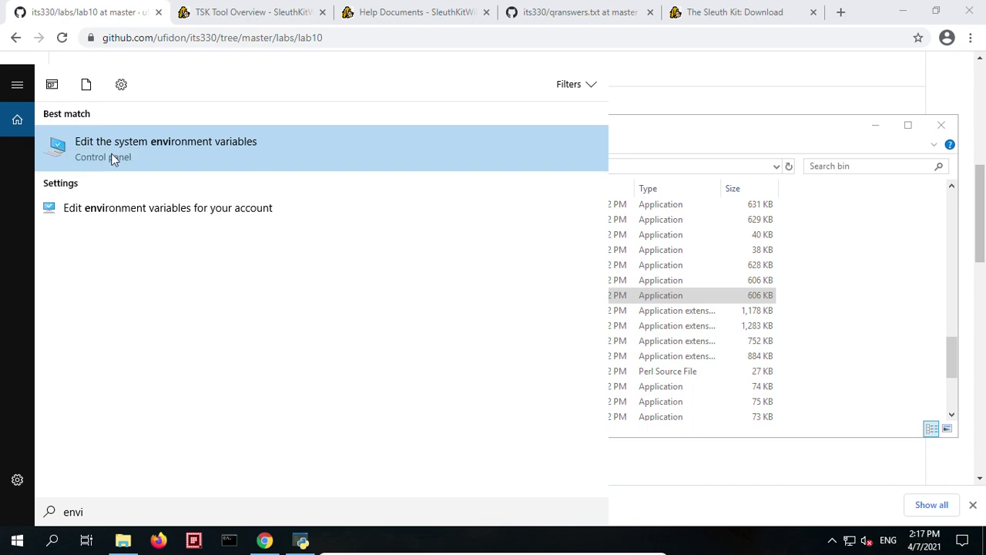
click(175, 152)
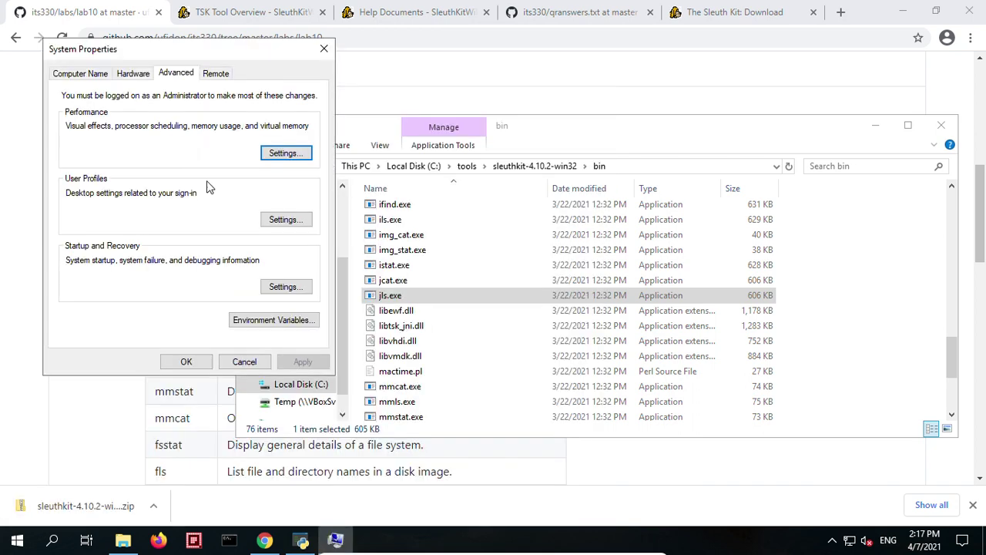
click(262, 321)
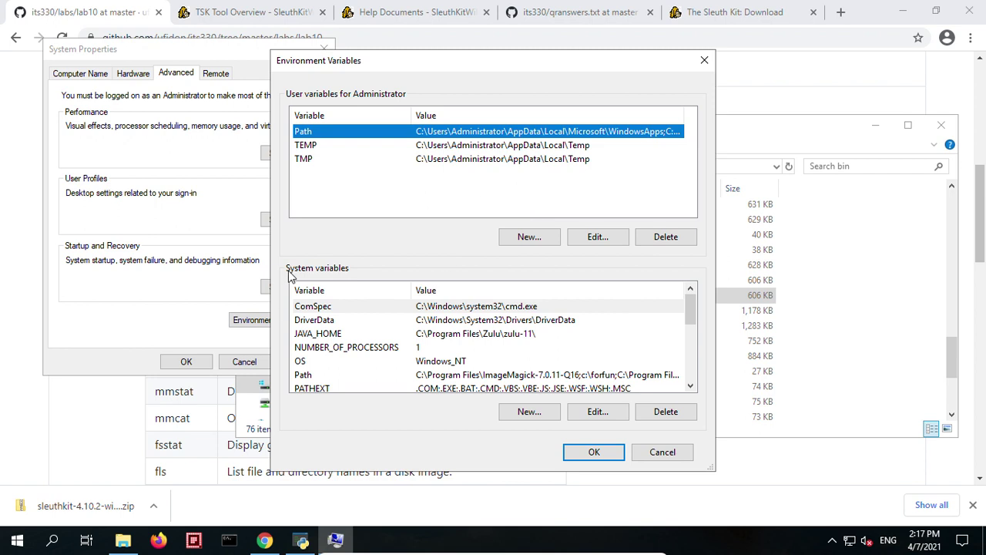
Add C:\tools\sleuthkit-4.10.2-win32\bin as a new entry of the system Path variable and confirm all open dialogs
scroll(362, 329, down, 1)
click(334, 336)
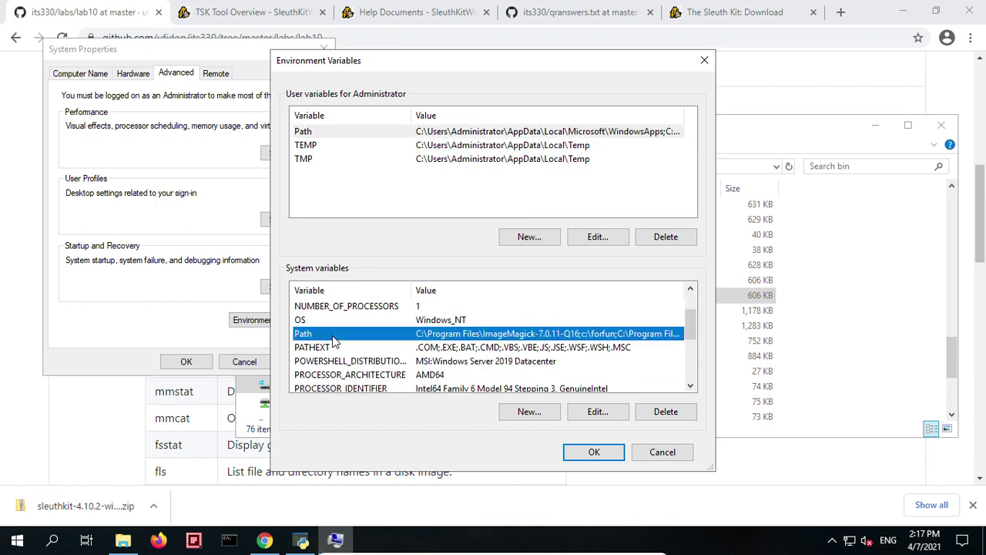
double_click(438, 339)
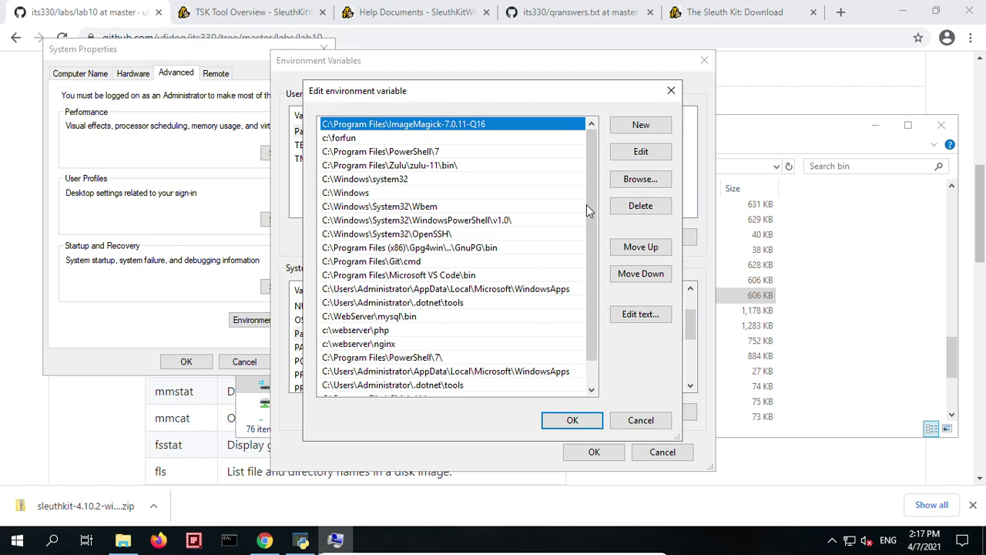
scroll(588, 208, down, 1)
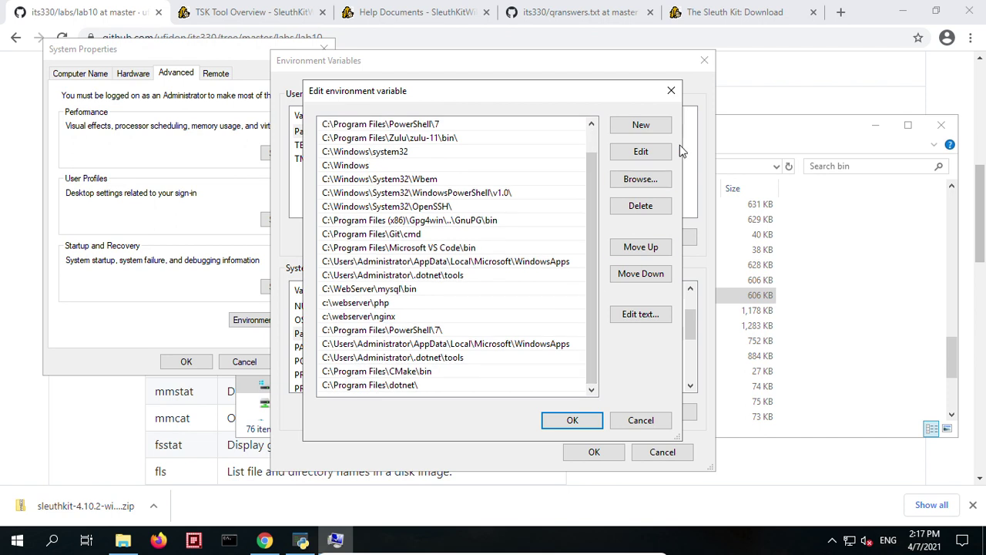
click(652, 125)
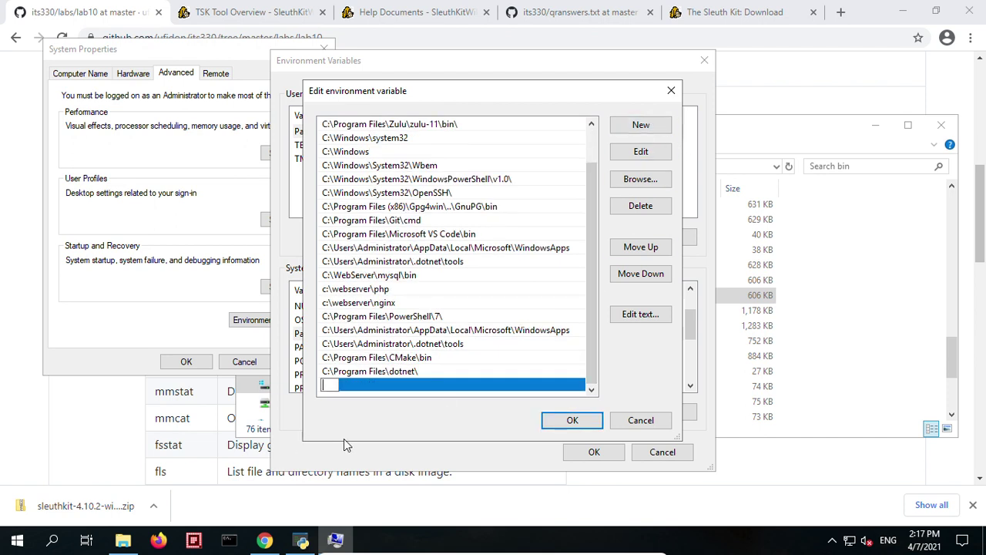
key(ctrl+v)
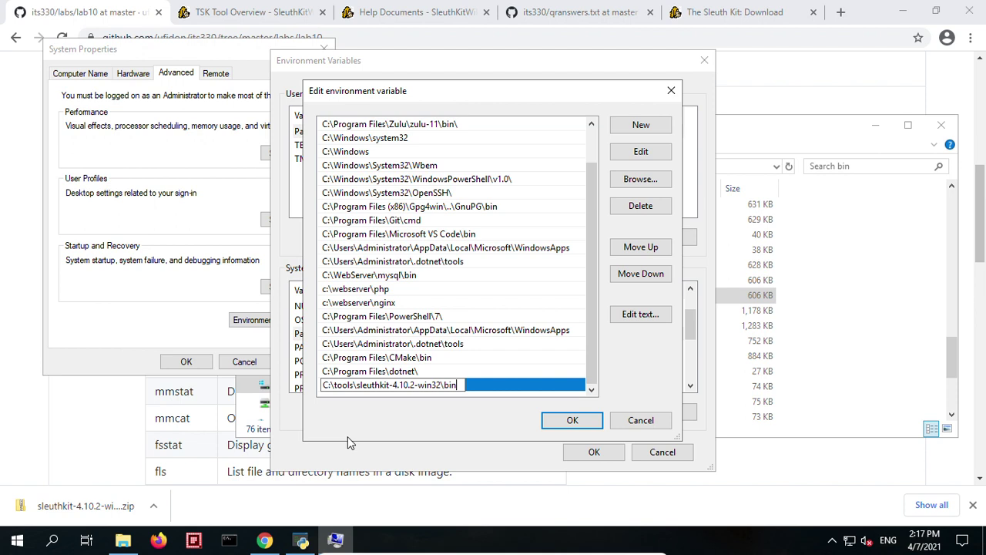
key(Return)
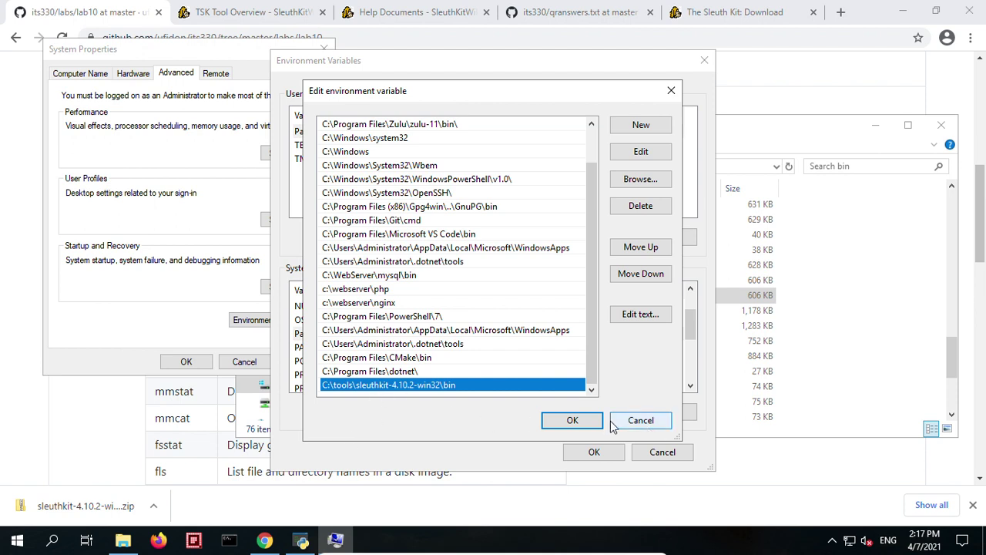
click(578, 423)
click(592, 451)
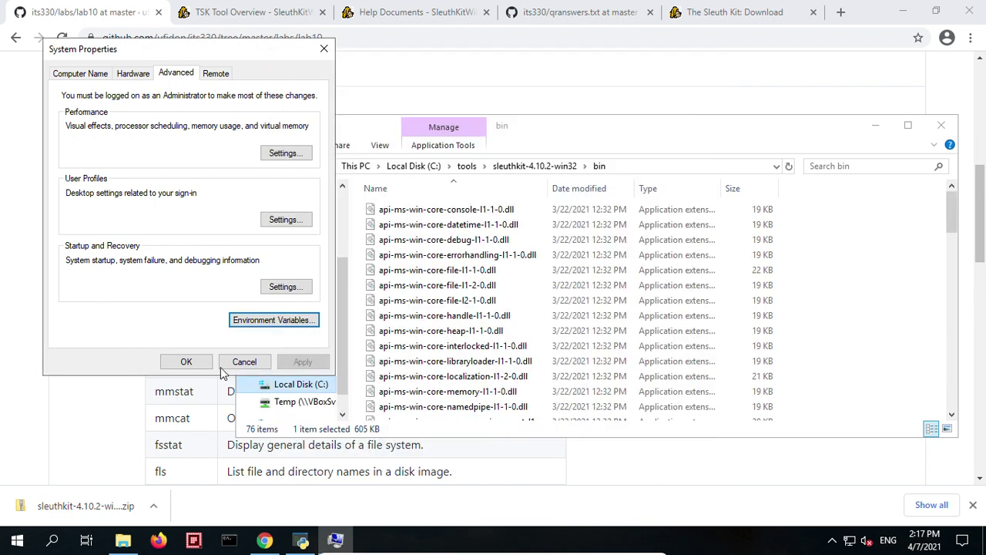
click(186, 361)
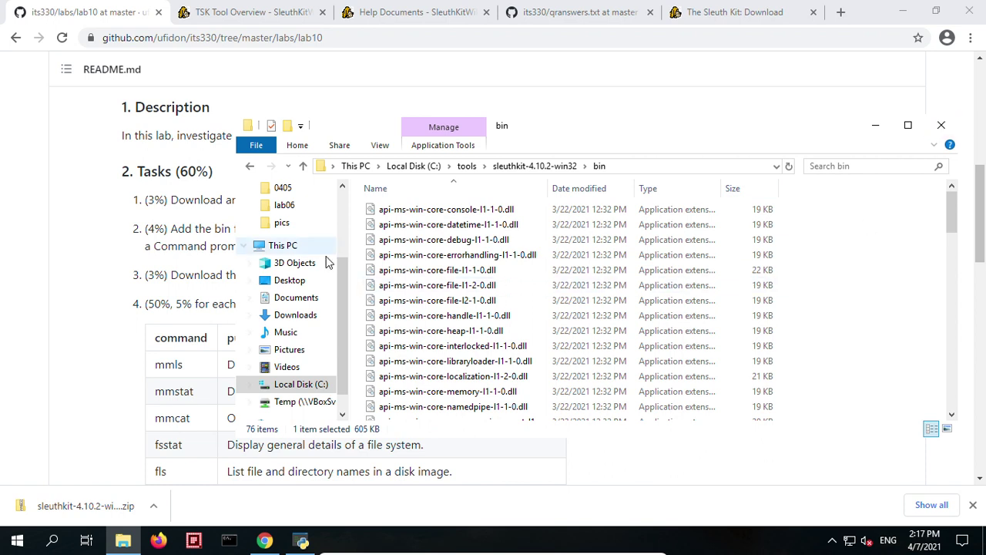
Create a folder named lab10 inside Documents\its330 and open it
click(293, 299)
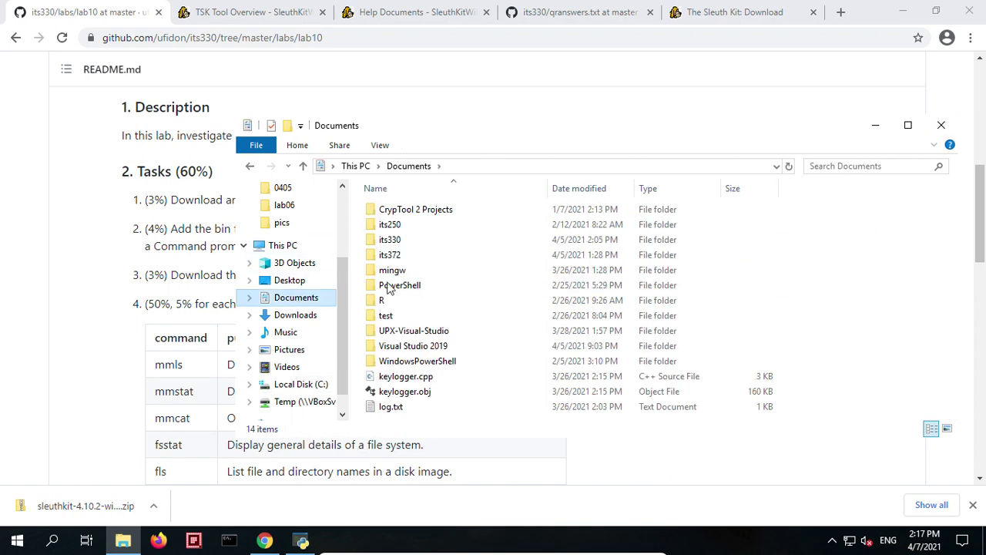
click(420, 242)
double_click(420, 242)
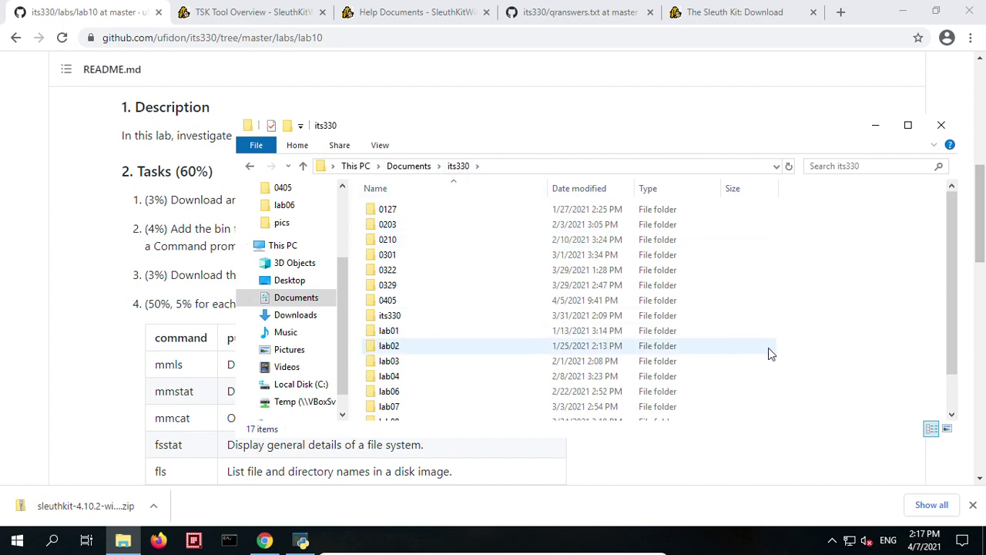
scroll(845, 410, down, 1)
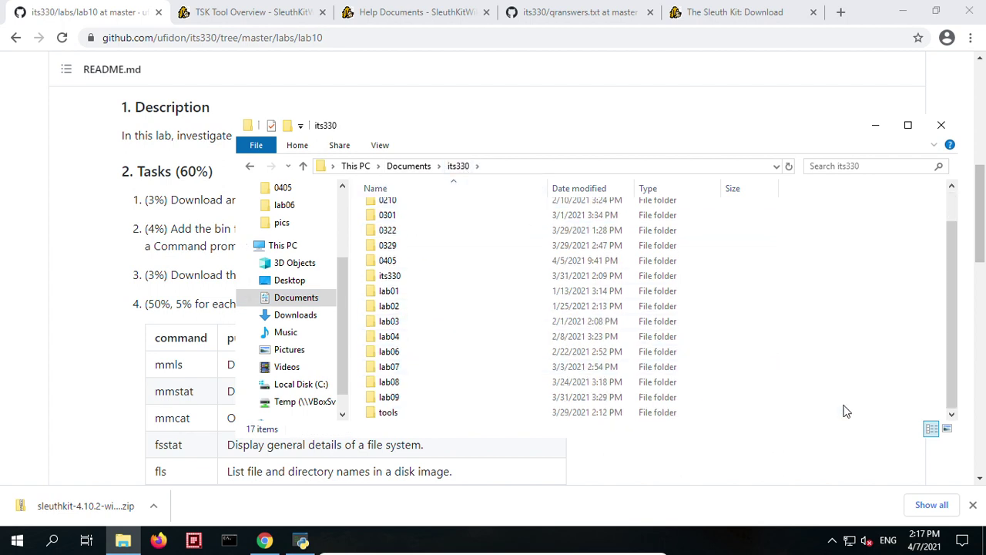
right_click(869, 366)
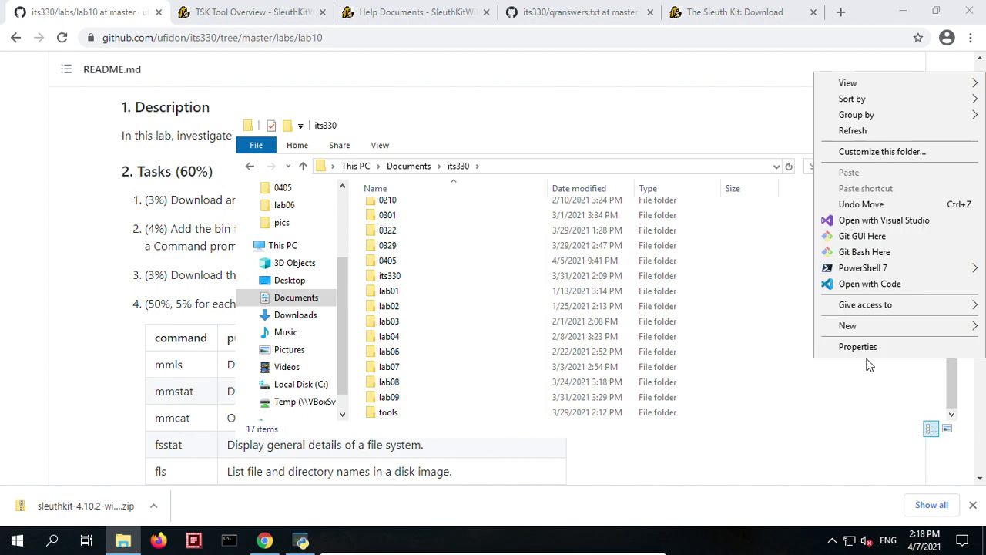
mouse_move(864, 323)
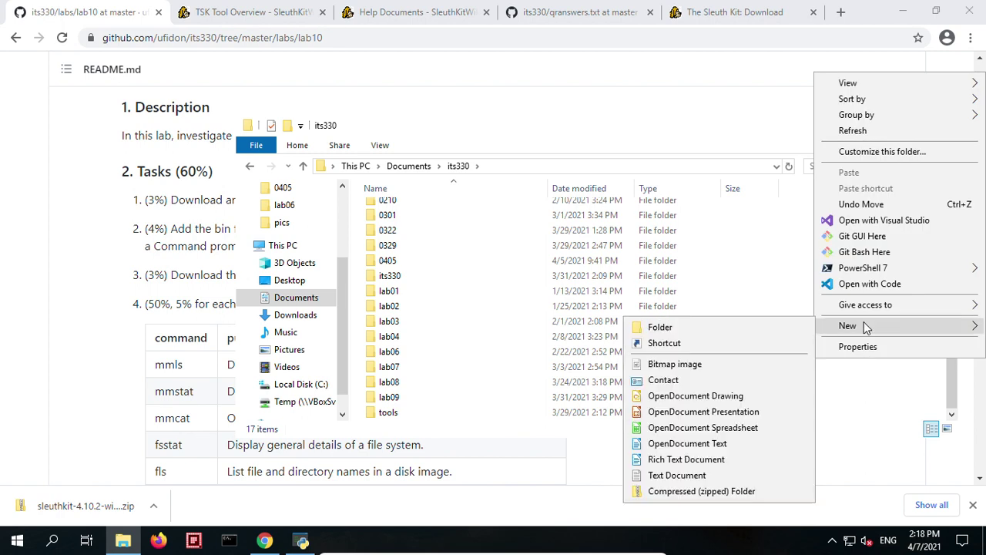
click(702, 327)
text(lab10)
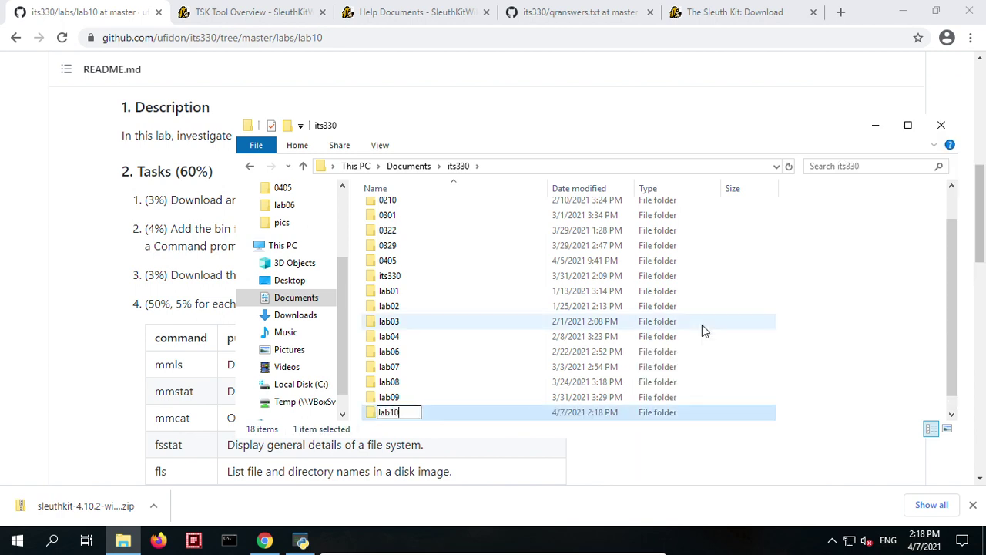
key(Return)
key(Return)
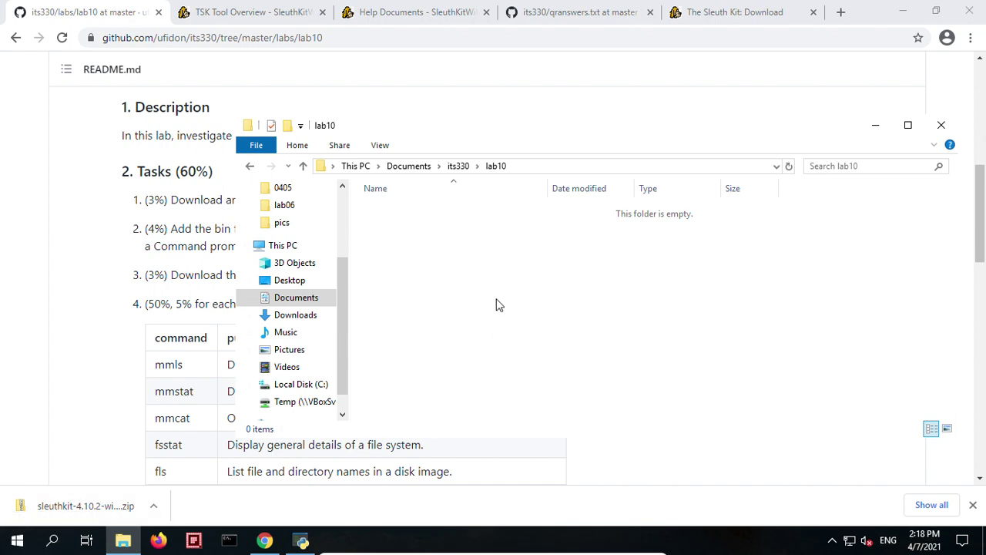
Open a PowerShell window in the lab10 folder, minimize File Explorer, and place the console beside the README's command table
right_click(436, 276)
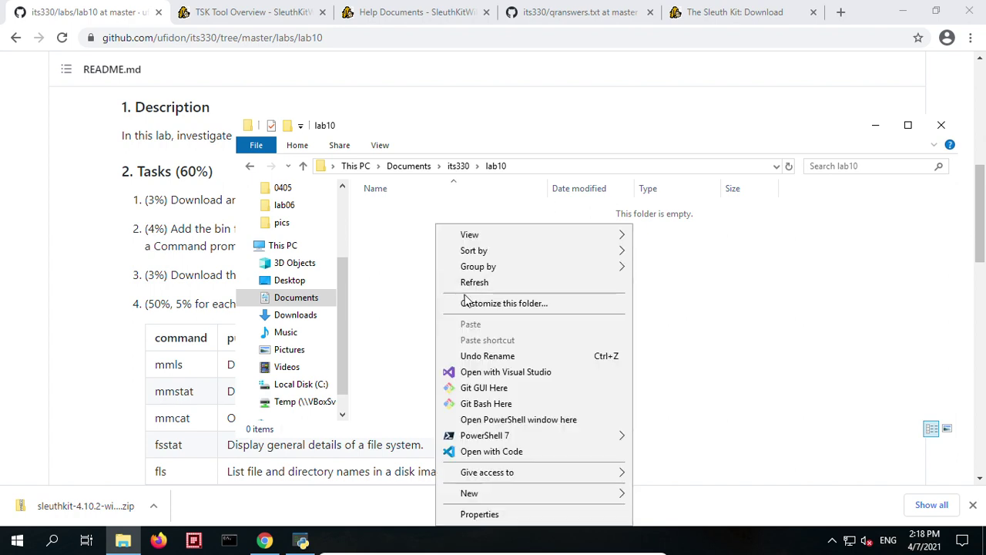
click(520, 426)
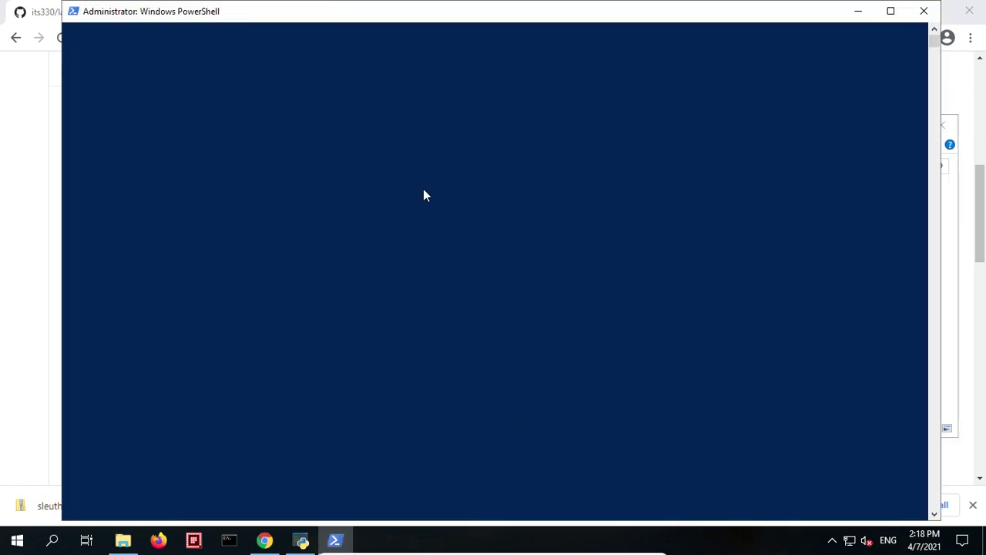
drag(105, 17, 176, 226)
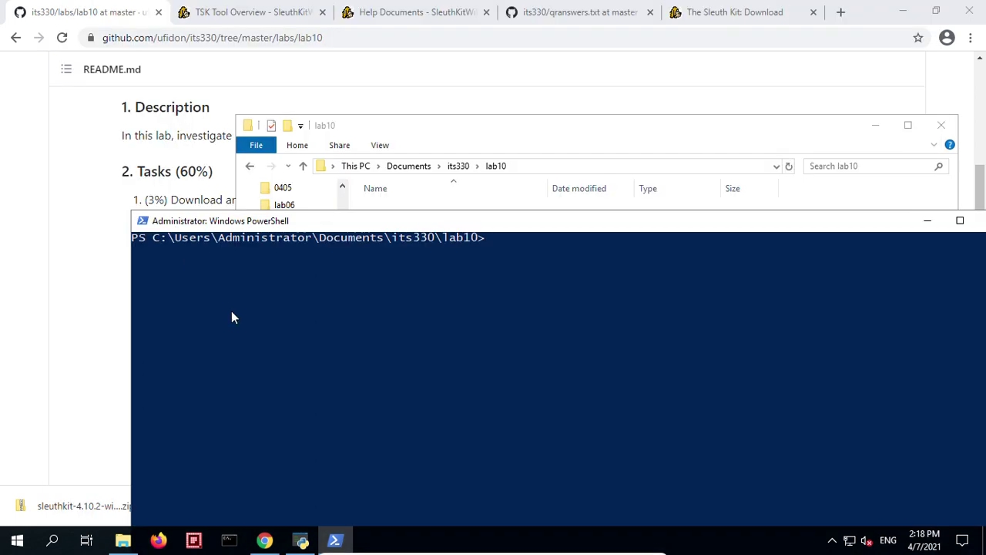
click(875, 125)
drag(278, 222, 399, 194)
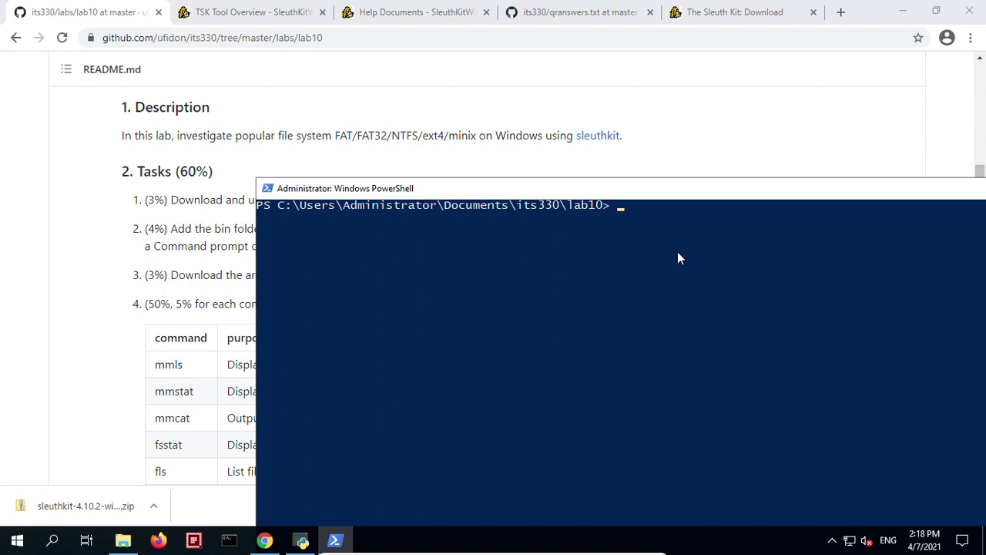
Check that sleuthkit commands run from the lab10 folder by executing mmls and blkcat without arguments, and view their full usage text
text(mmls)
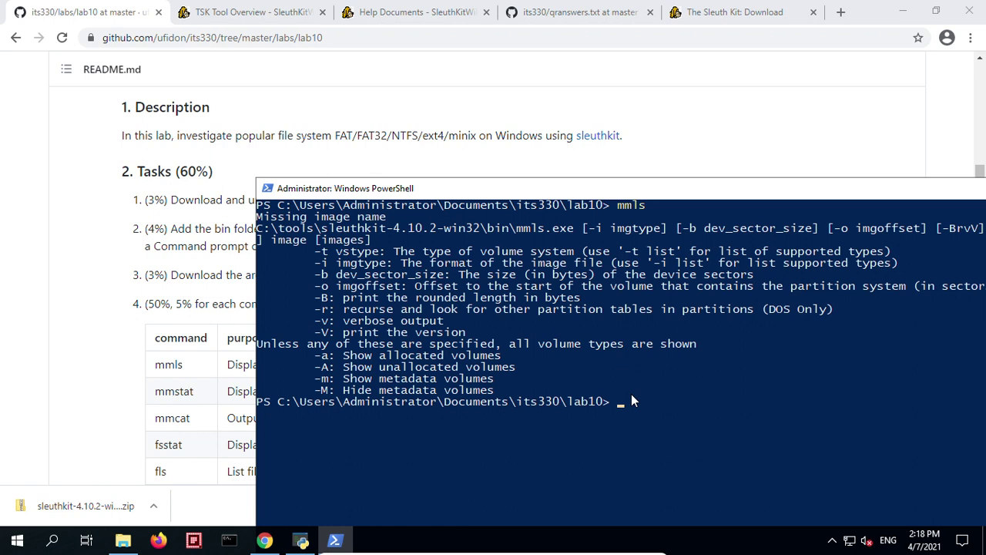
scroll(193, 362, down, 4)
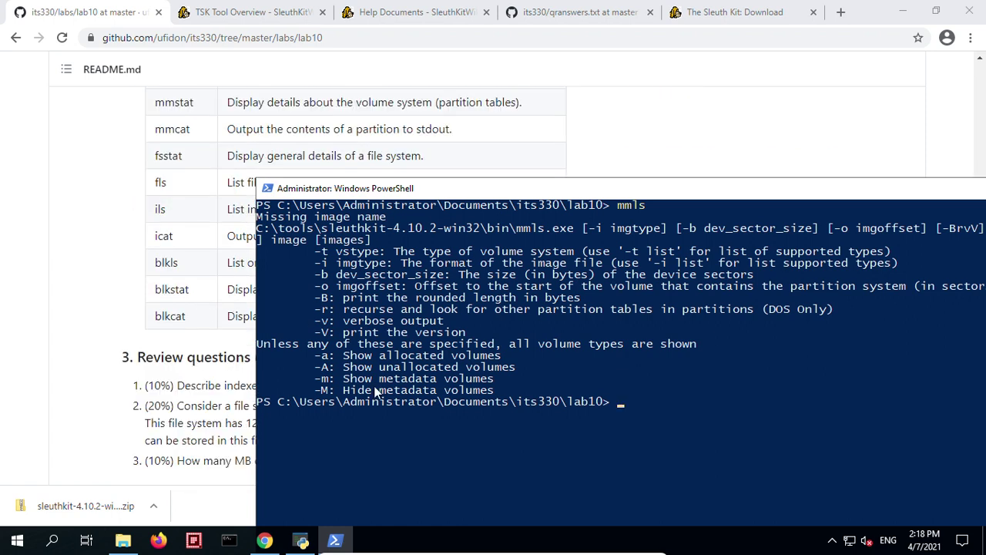
click(678, 414)
text(blkcat)
key(Return)
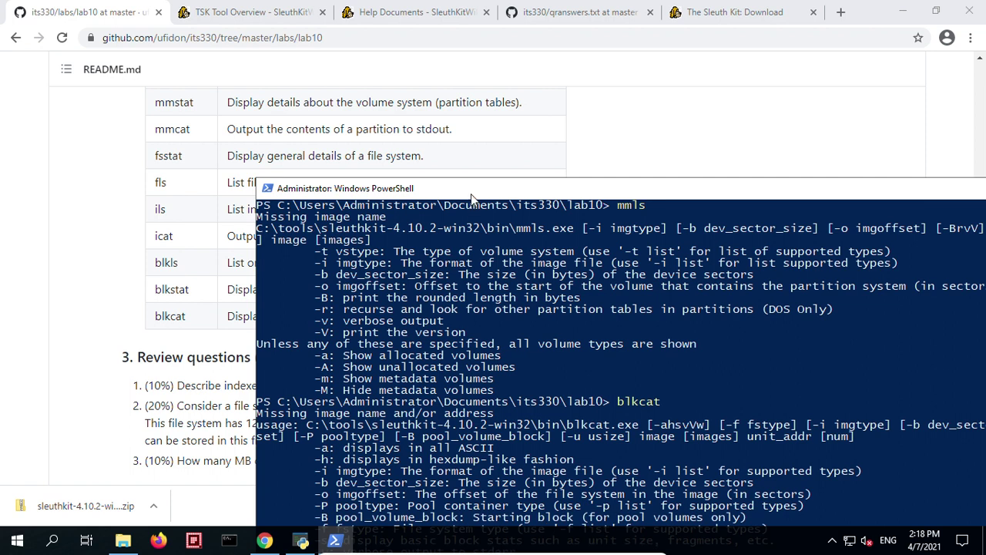
drag(473, 198, 450, 104)
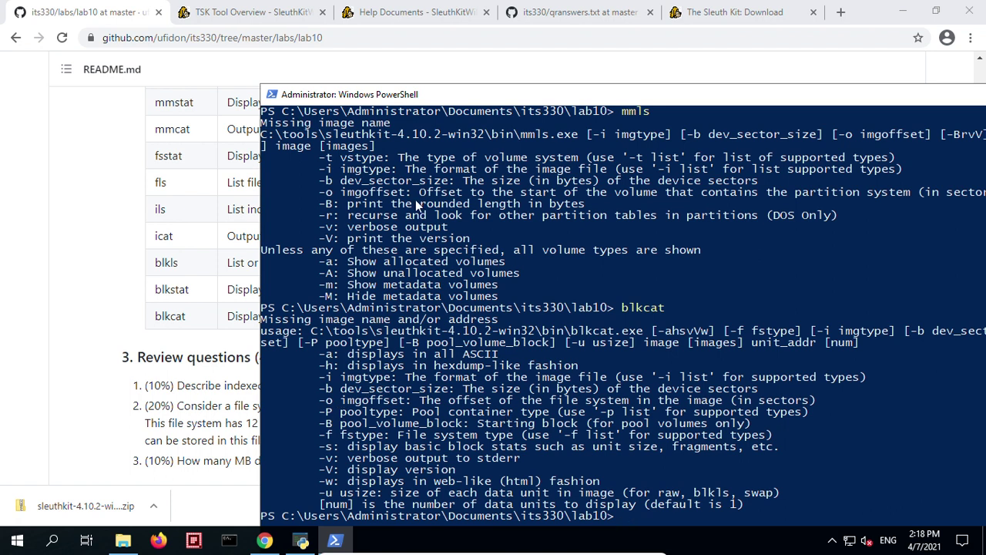
drag(492, 100, 381, 82)
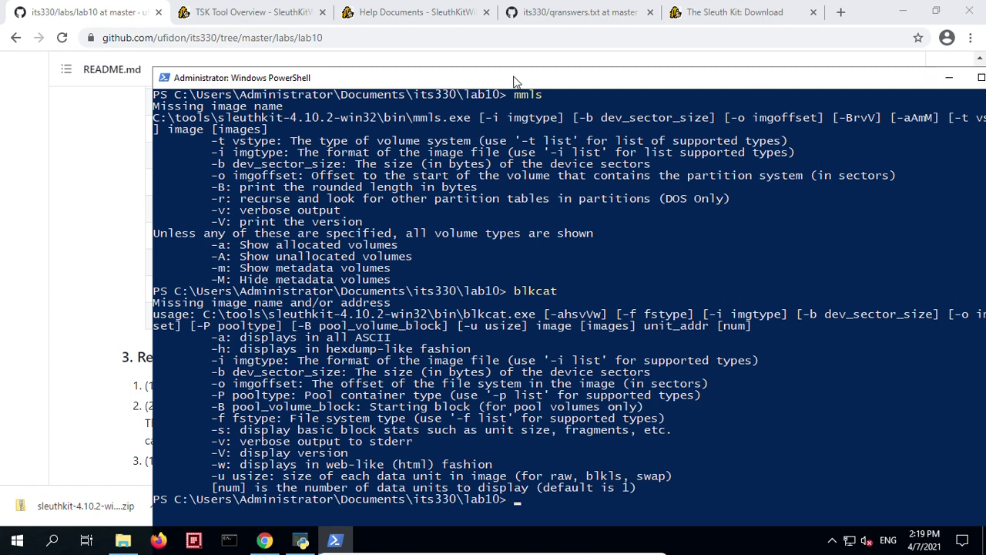
drag(516, 83, 498, 68)
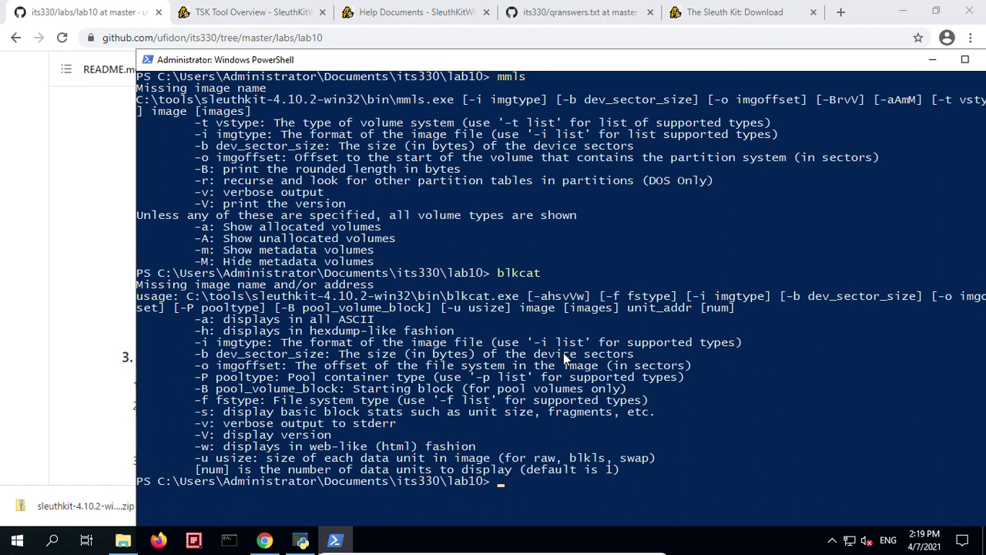
Start a cmd session inside the PowerShell window and reposition the window so its newest prompt is fully visible
click(511, 491)
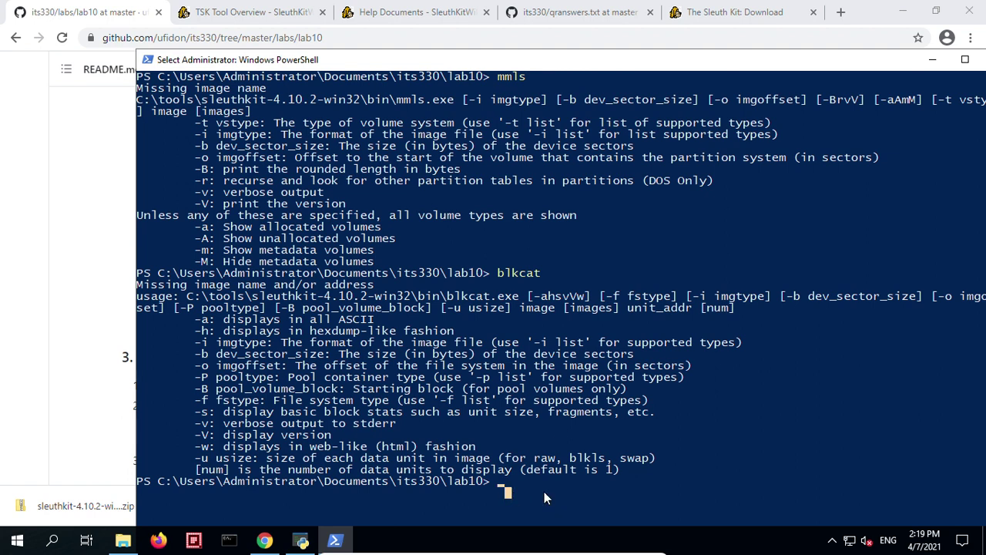
text(c)
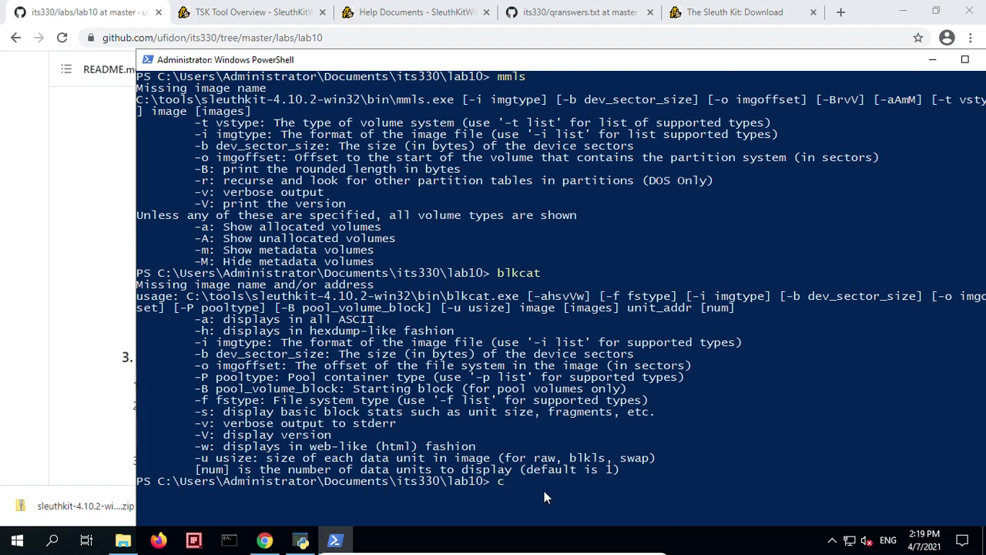
text(md)
key(Return)
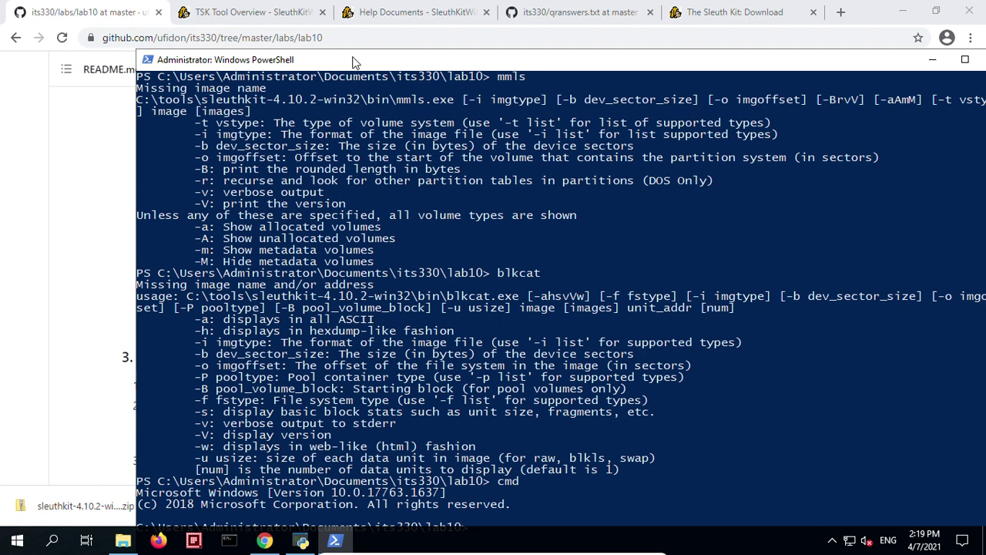
drag(352, 51, 346, 87)
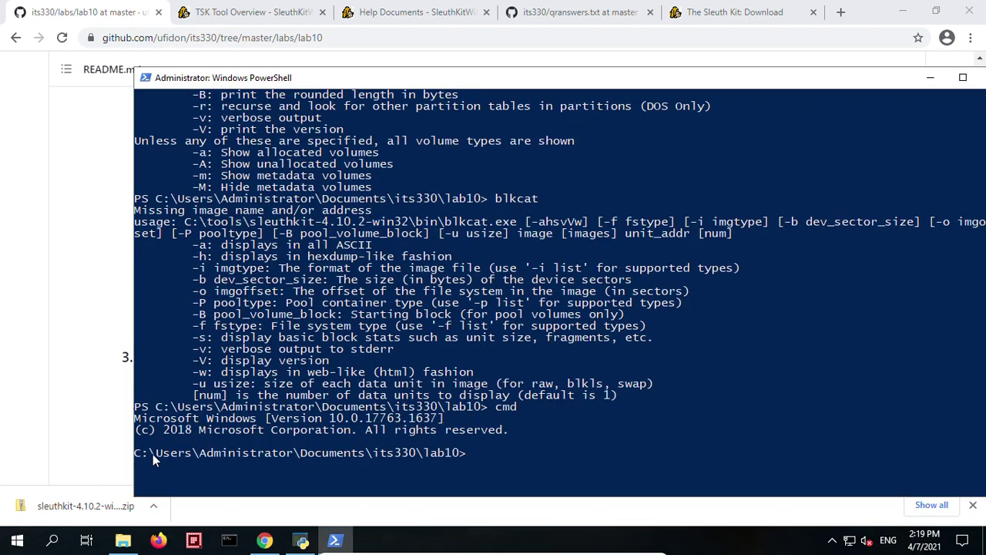
Compare the start of the cmd prompt with the PS prefix of the earlier PowerShell prompts
drag(153, 453, 131, 453)
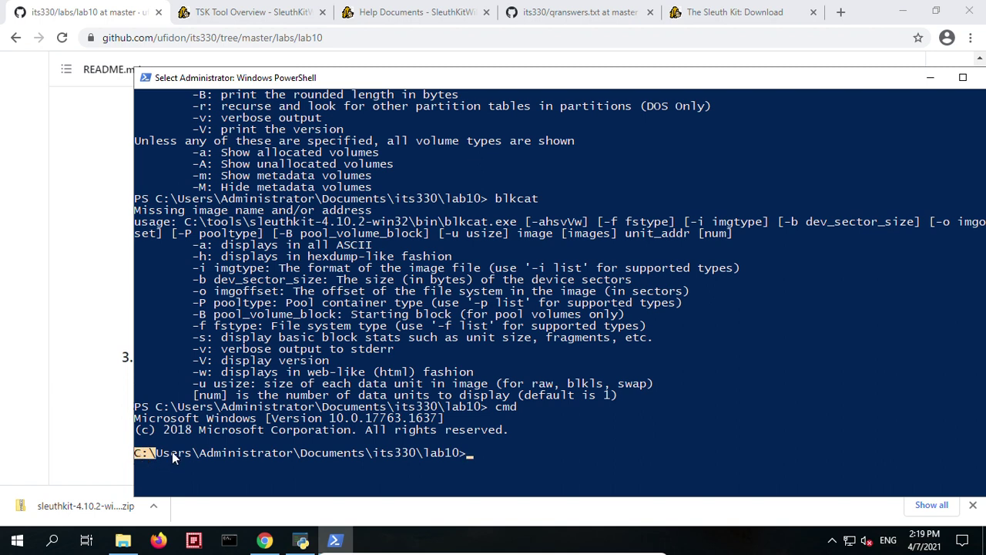
click(160, 454)
drag(167, 456, 140, 463)
click(146, 406)
drag(147, 406, 136, 409)
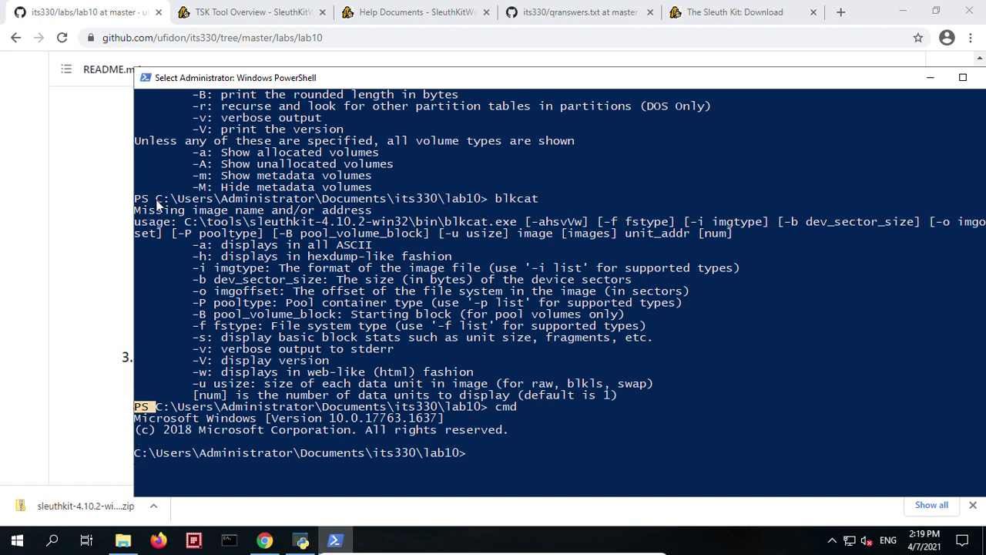
drag(135, 198, 155, 200)
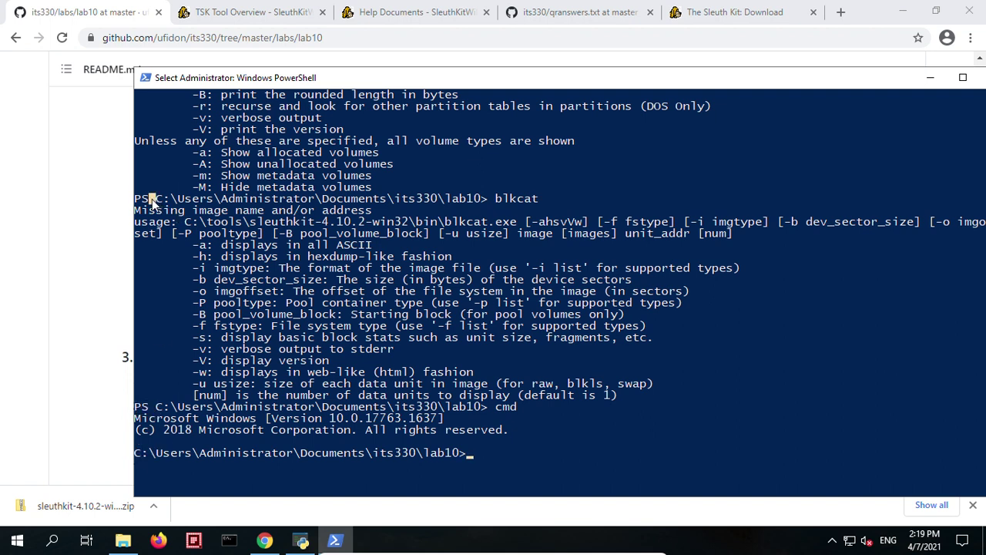
click(151, 454)
click(138, 454)
Run mmls without arguments in the nested cmd session from the lab10 folder
text(mm)
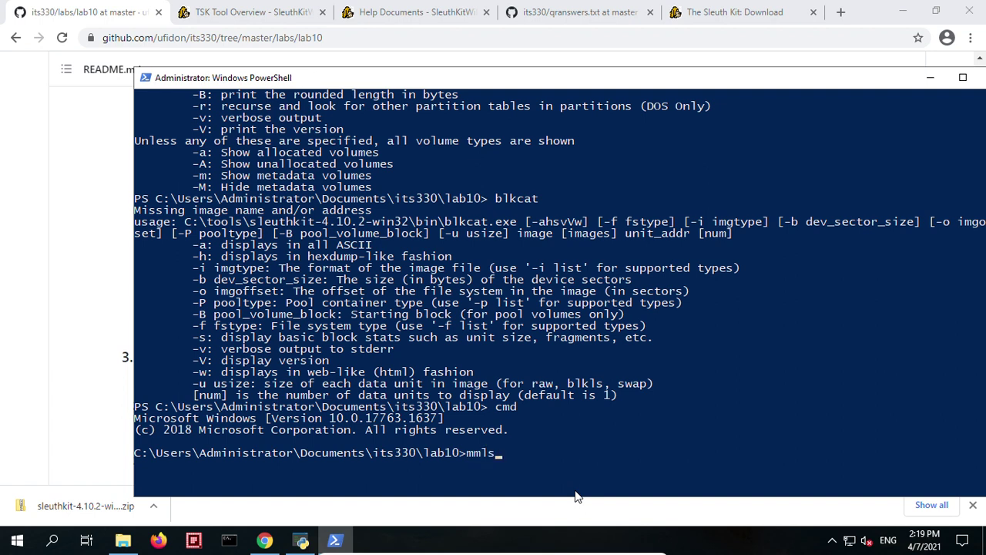
text(ls)
key(Return)
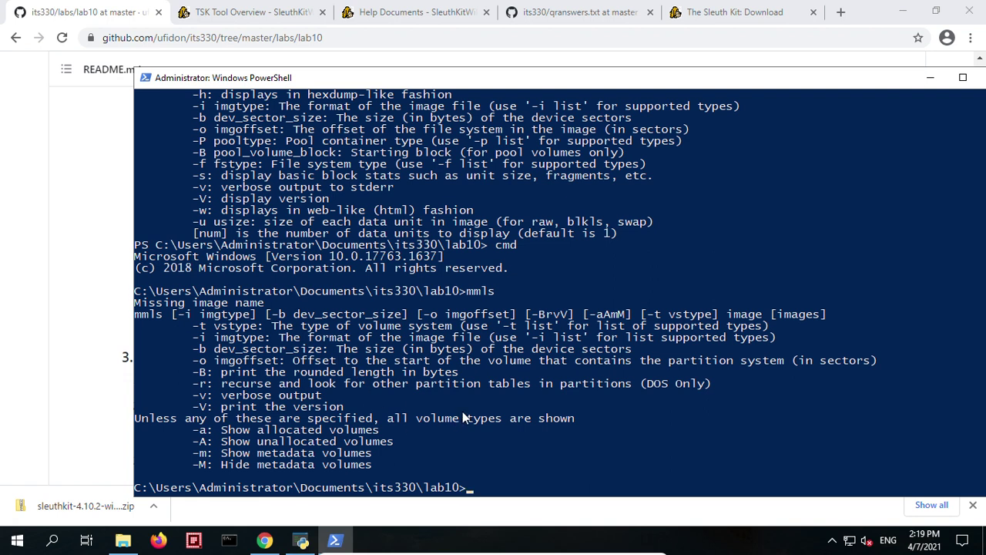
Open a separate Command Prompt window and run mmls there without arguments
click(52, 541)
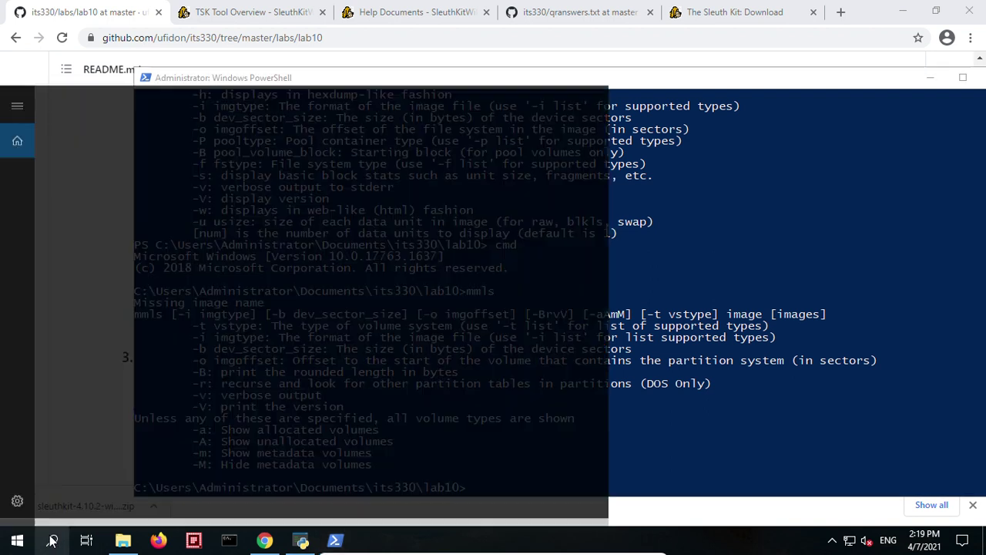
text(com)
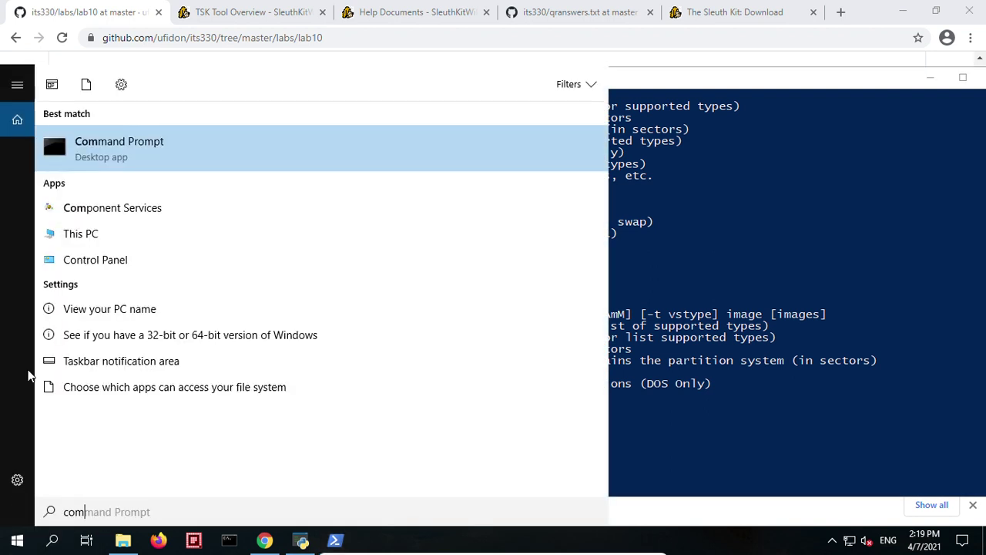
click(113, 149)
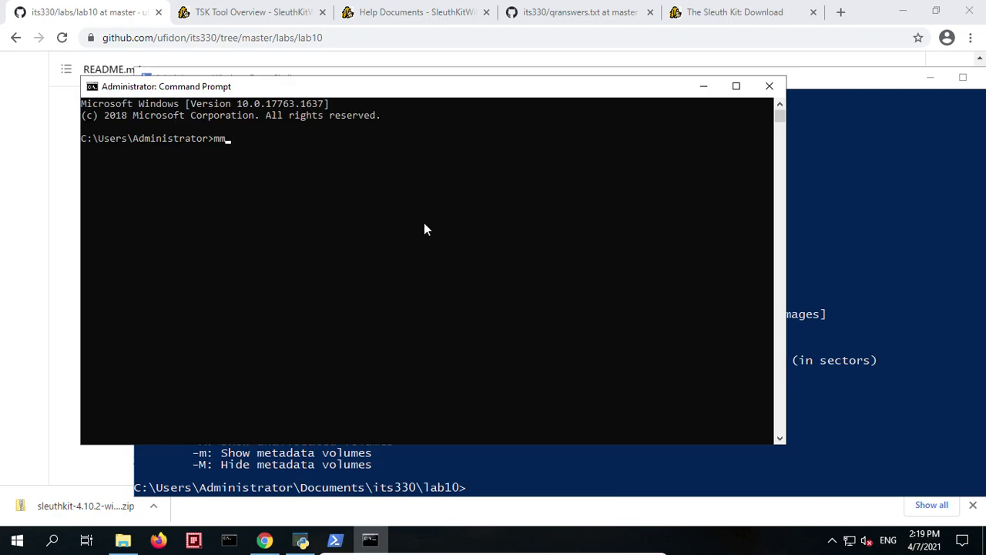
text(mmls)
key(Return)
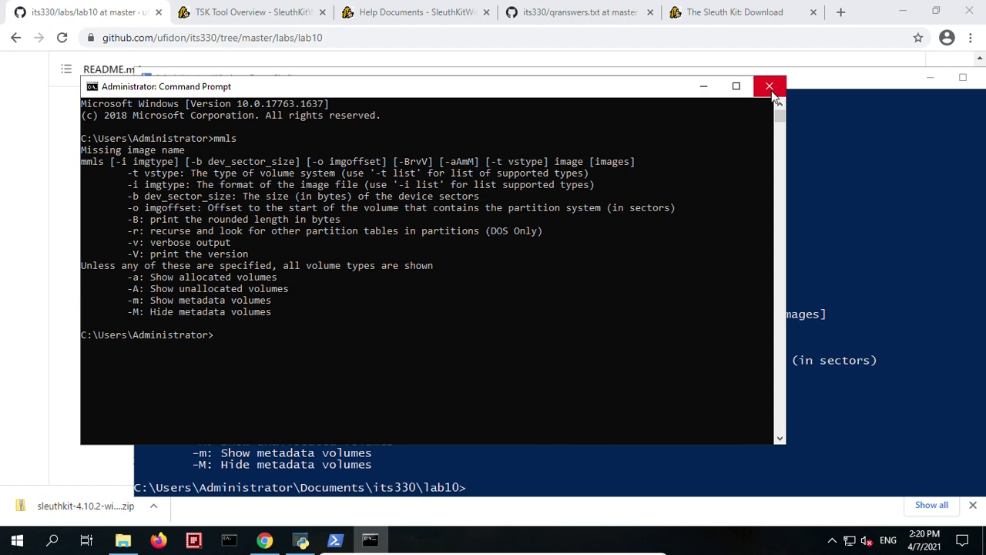
Close the PowerShell window and move the Command Prompt beside the command names in the README table
click(819, 86)
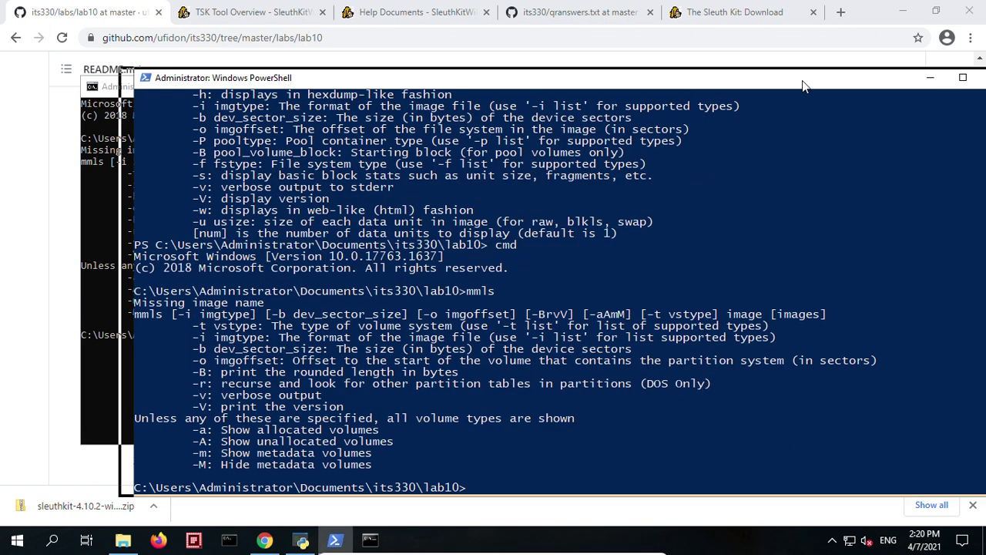
click(927, 91)
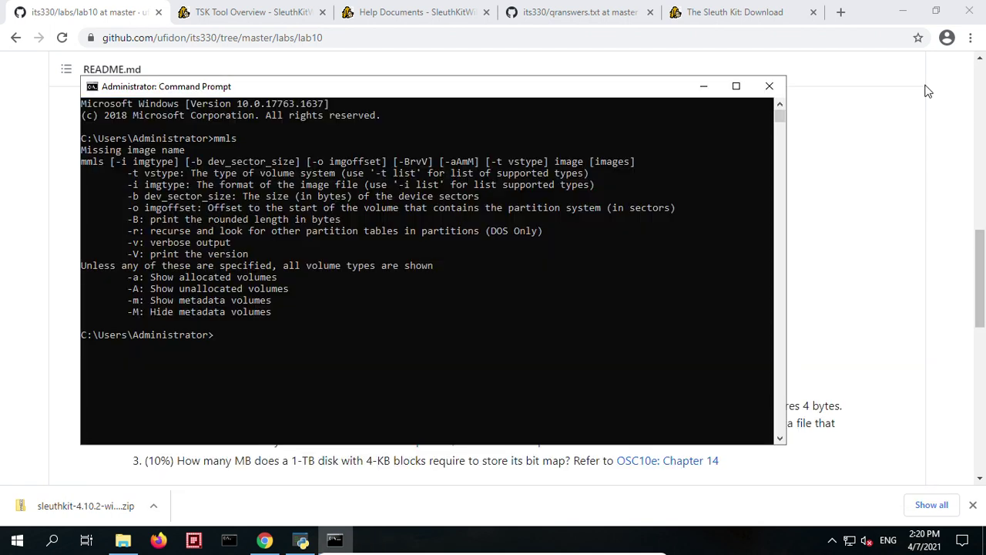
click(291, 357)
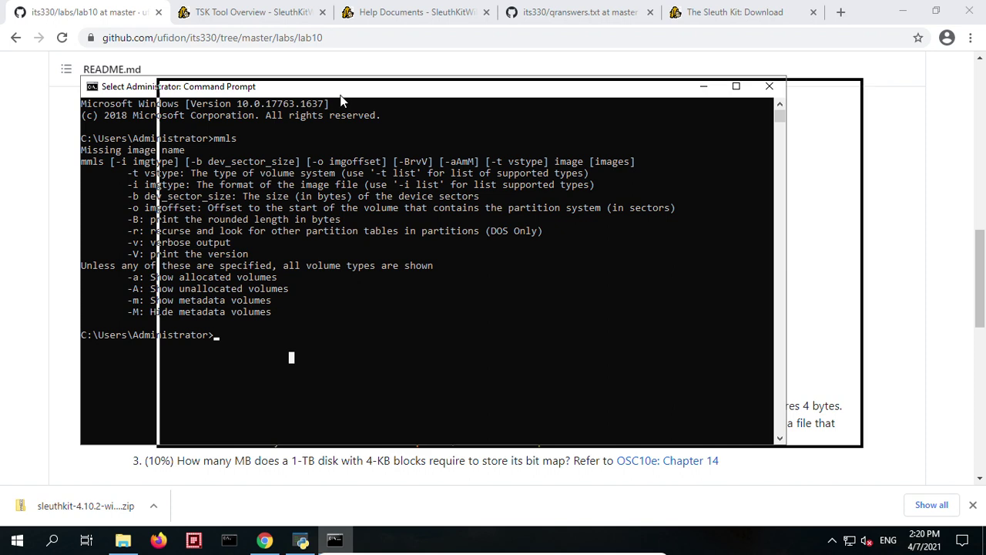
drag(264, 92, 405, 96)
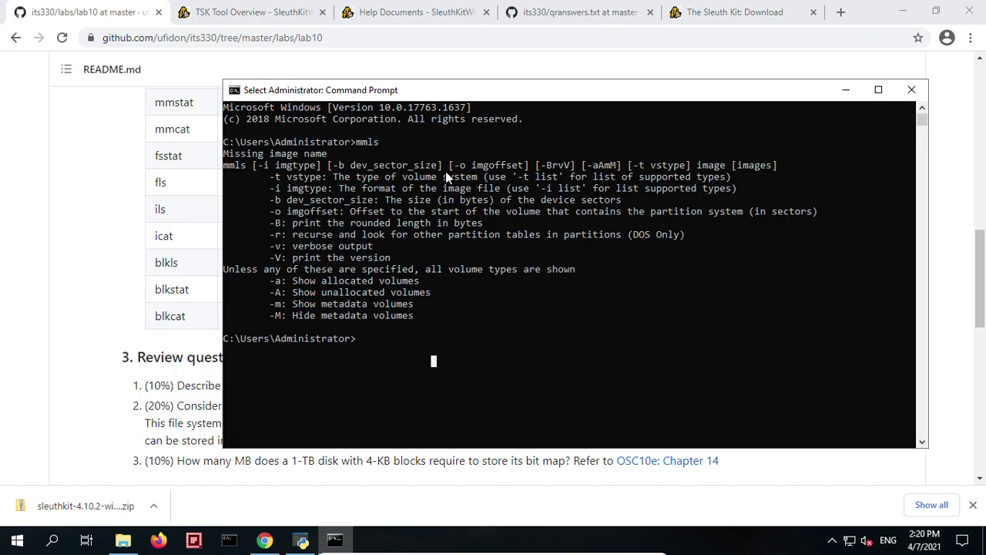
Copy the full path of the lab10 folder from File Explorer, minimize it, and return to the Command Prompt
click(123, 540)
click(554, 165)
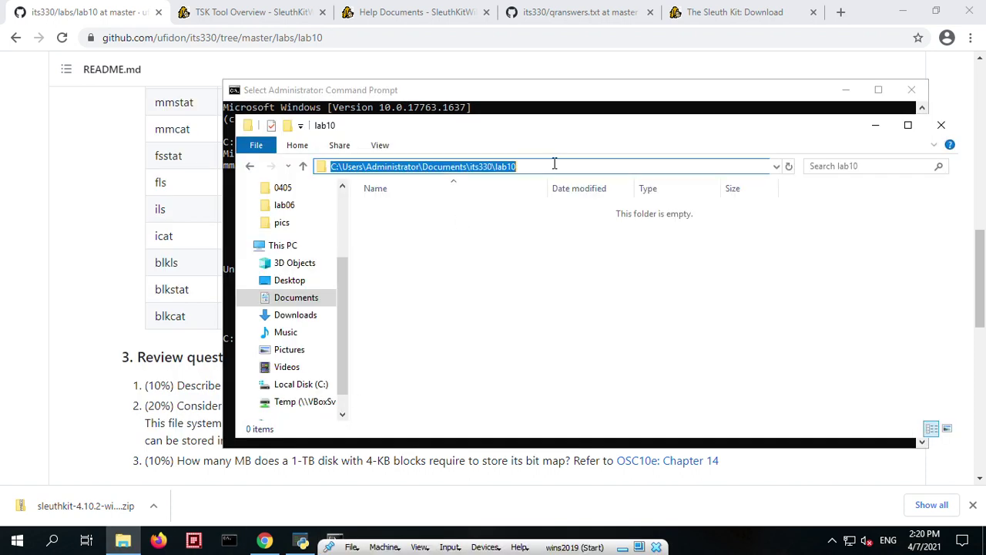
right_click(449, 169)
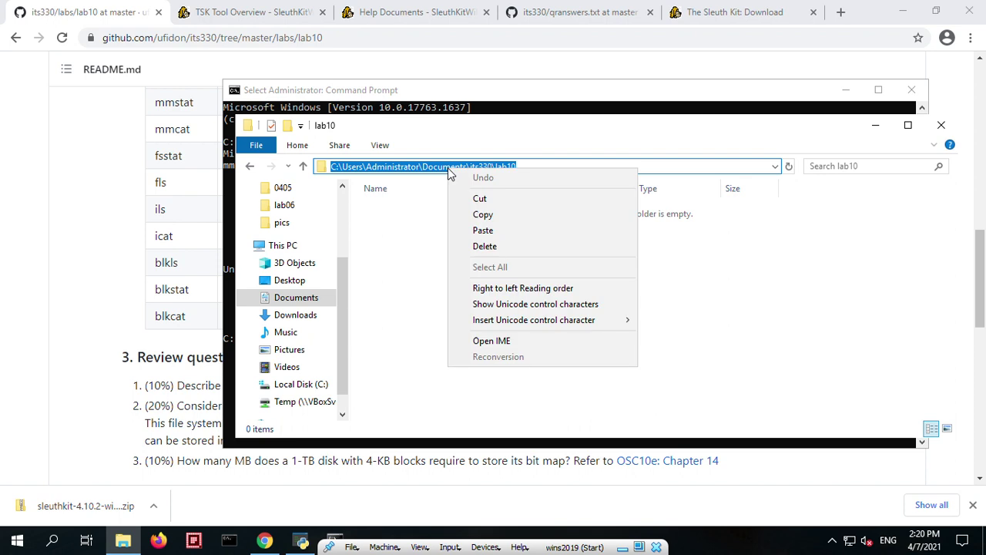
click(480, 217)
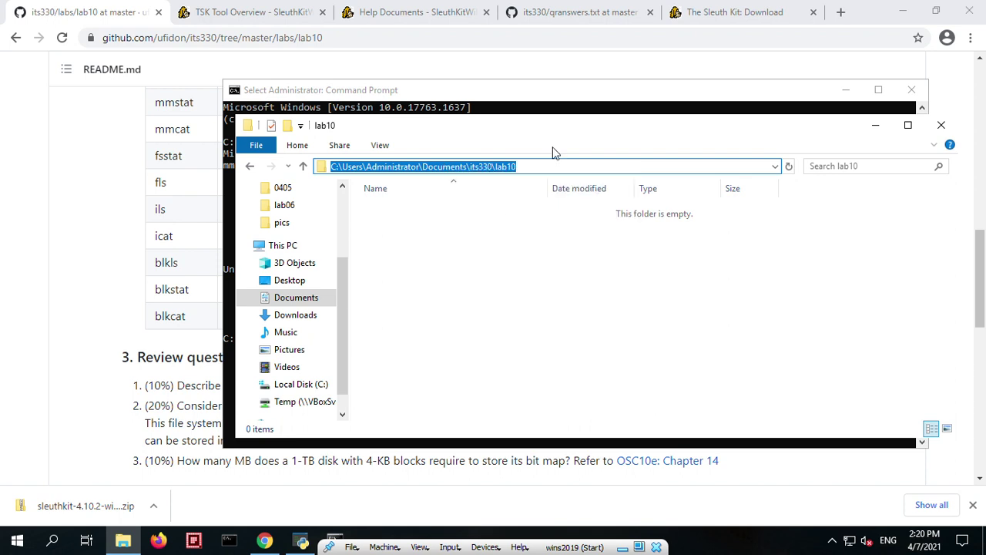
click(873, 126)
key(Escape)
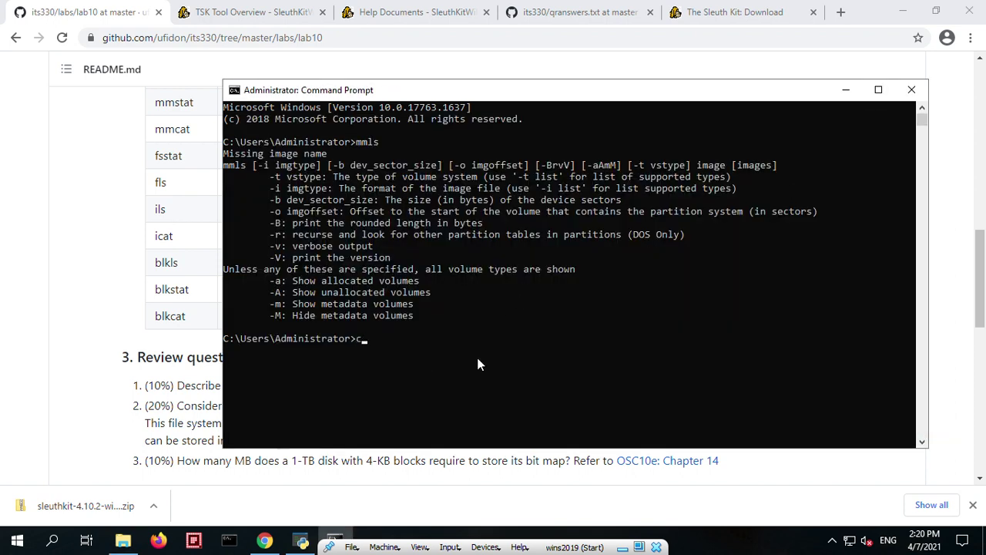
Change the Command Prompt's directory to C:\Users\Administrator\Documents\its330\lab10 and list its contents with dir
text(cd)
right_click(391, 340)
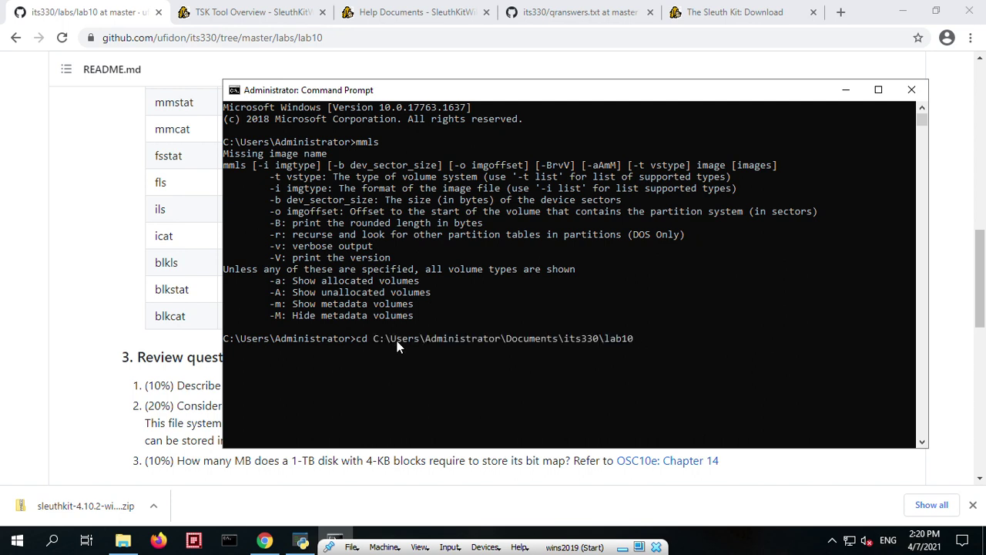
key(Return)
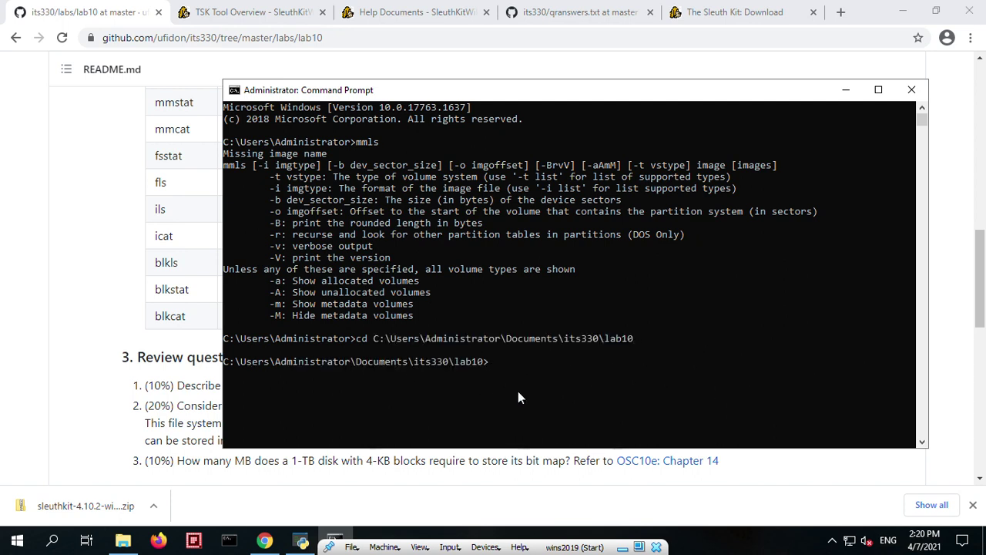
key(Return)
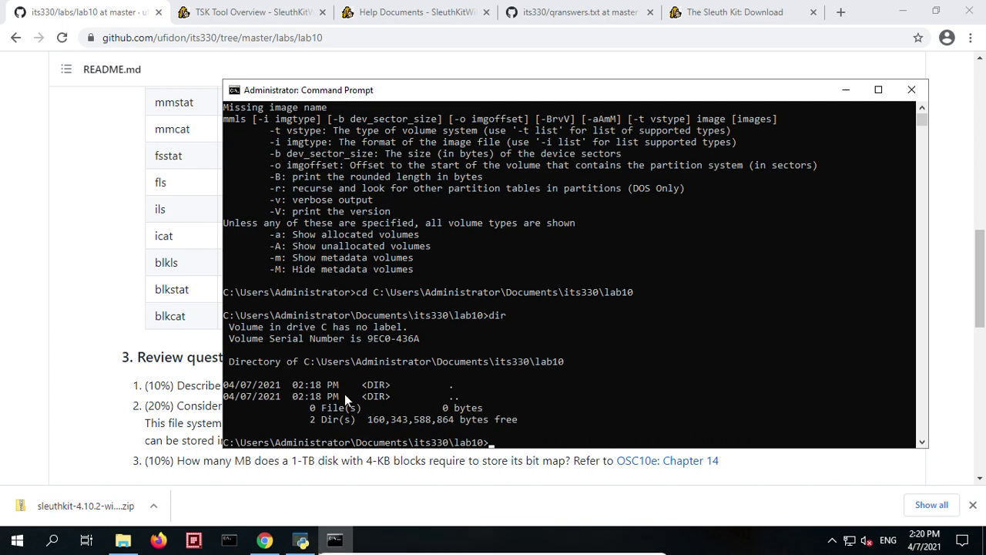
Return to task 3 in the README, dismiss the downloads bar, and open the hd.7z link in a new browser tab
click(57, 253)
scroll(360, 267, up, 3)
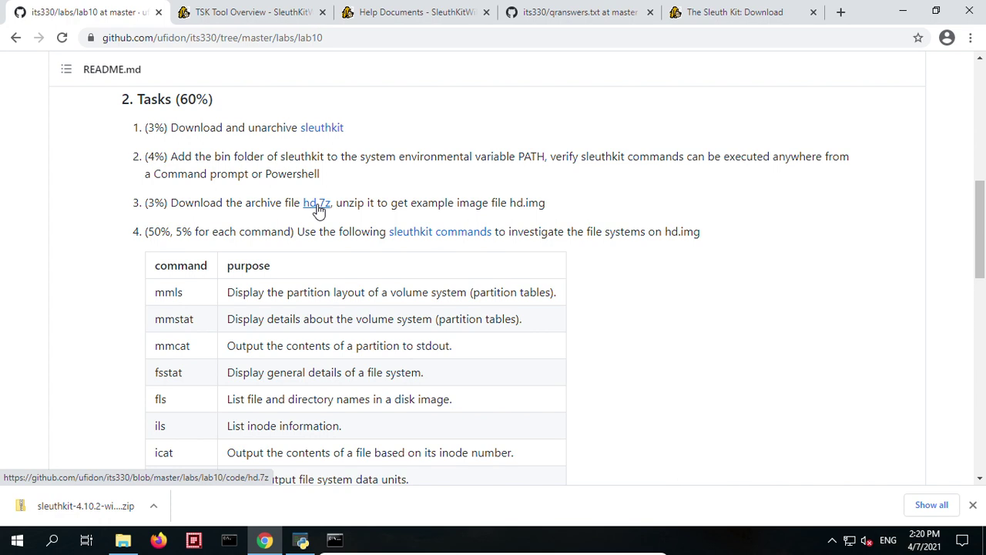
click(973, 506)
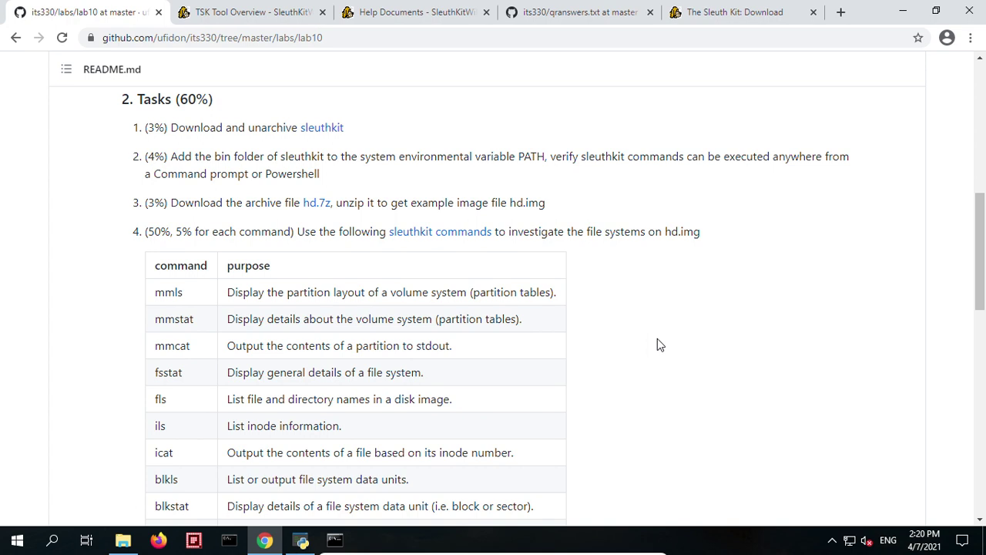
right_click(315, 208)
click(350, 213)
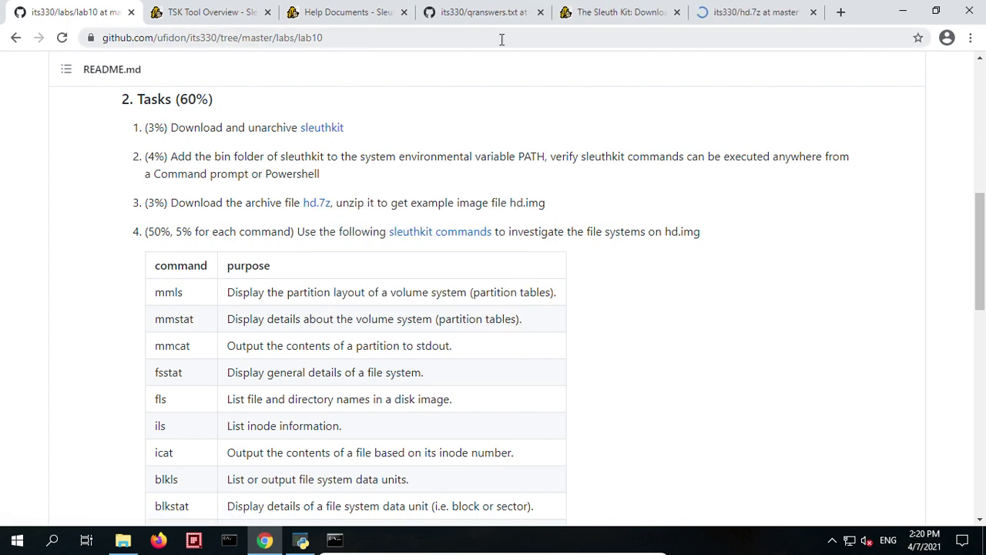
click(745, 13)
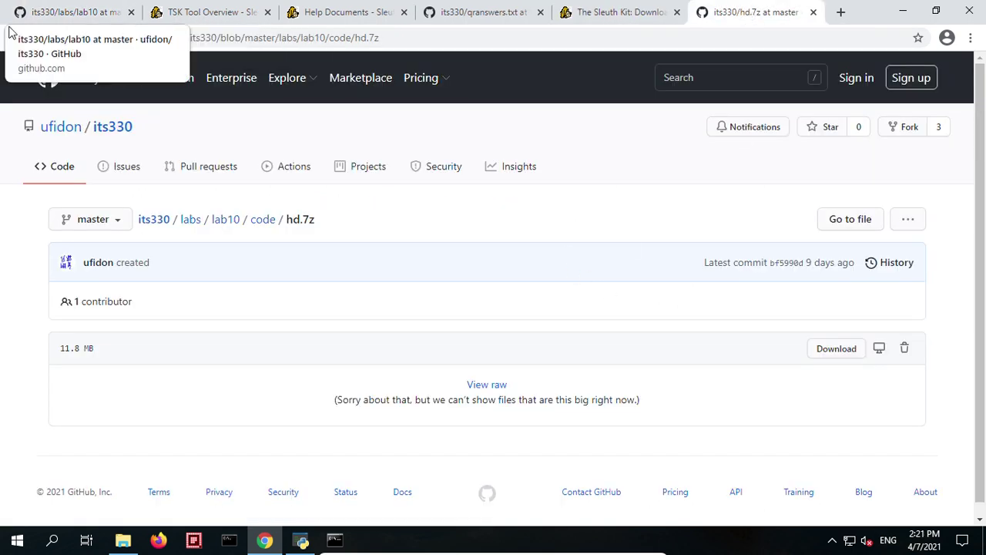
click(69, 14)
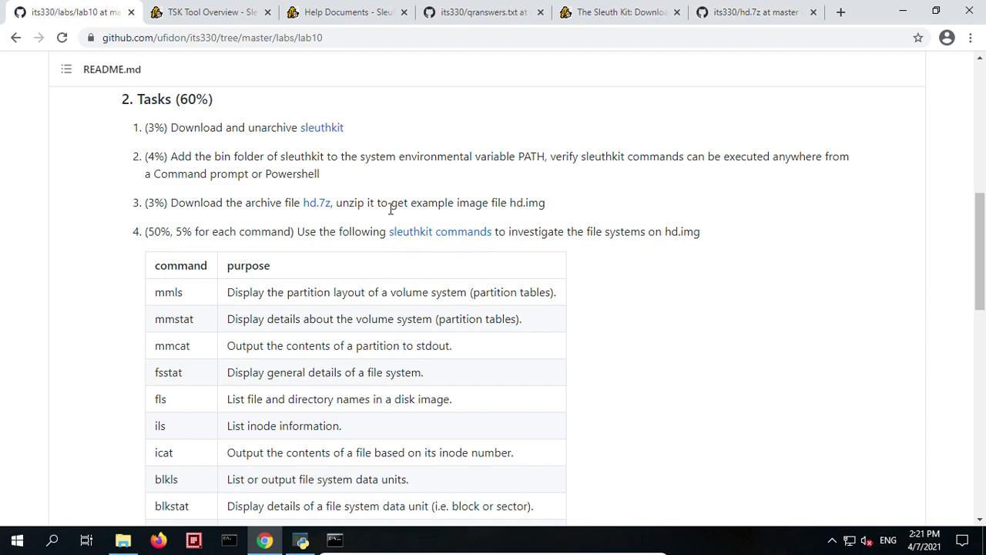
right_click(316, 204)
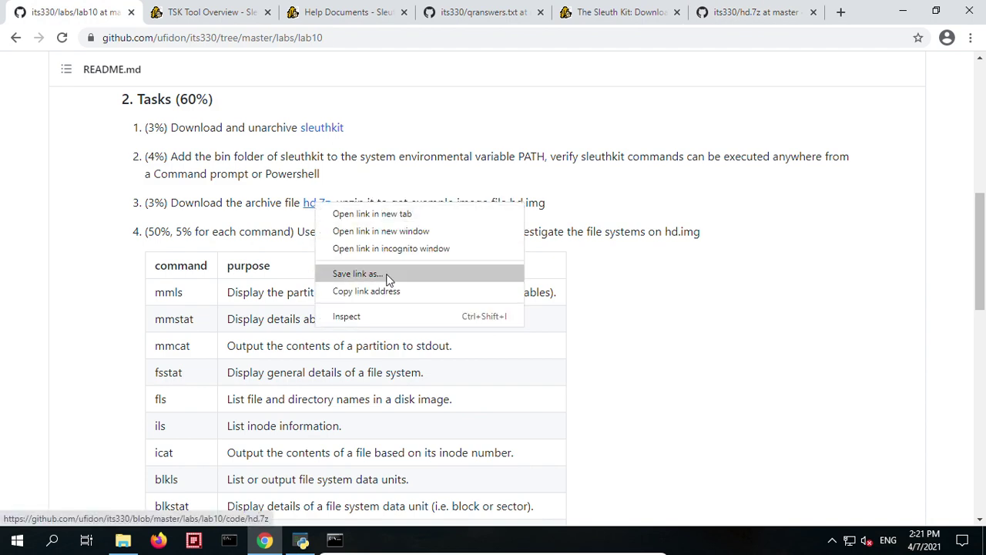
click(674, 109)
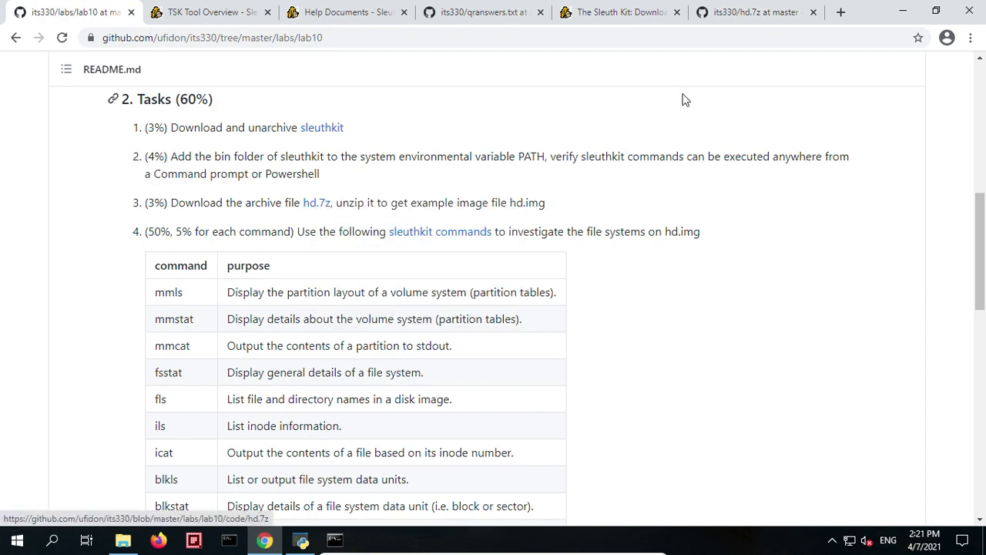
Download the hd.7z archive from its GitHub page and show the downloaded file in its folder
click(757, 14)
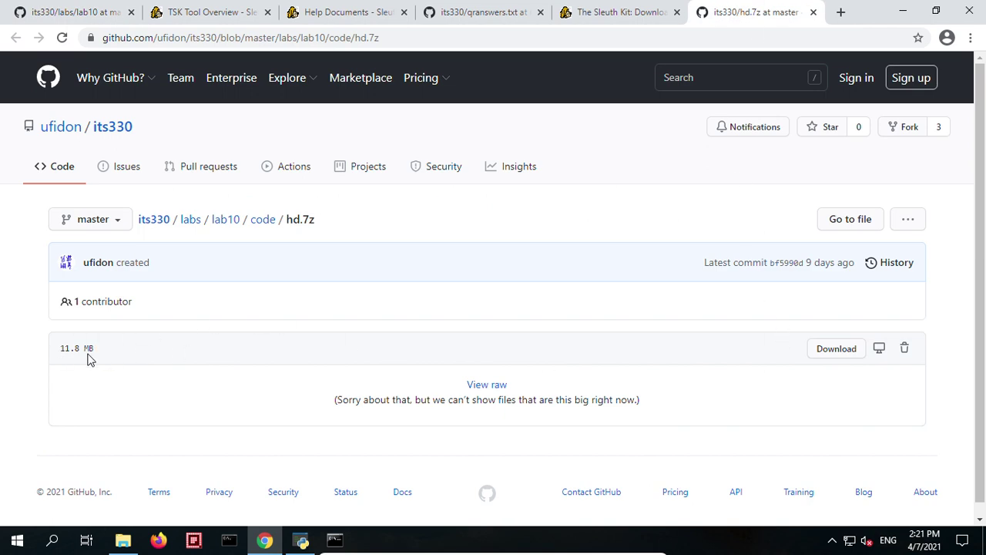
click(836, 349)
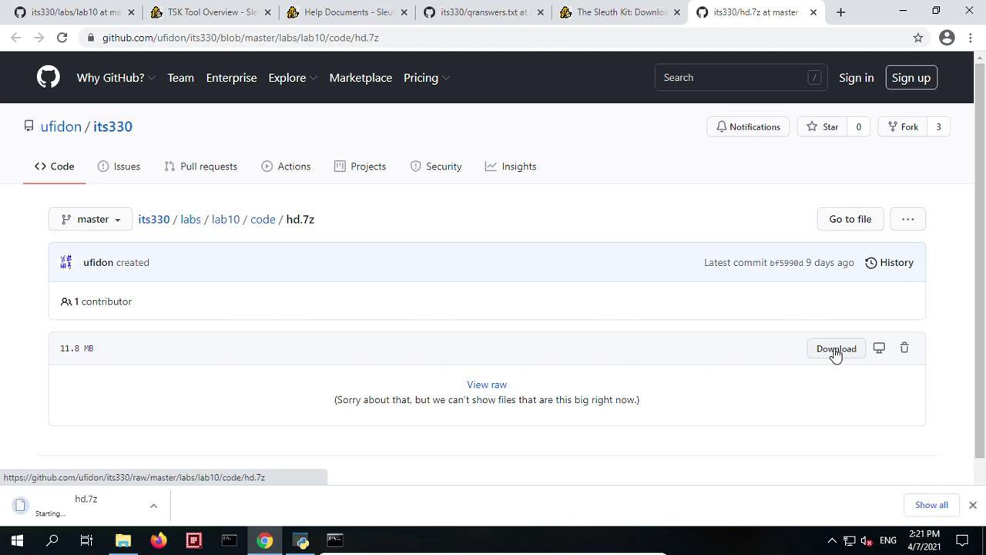
click(154, 506)
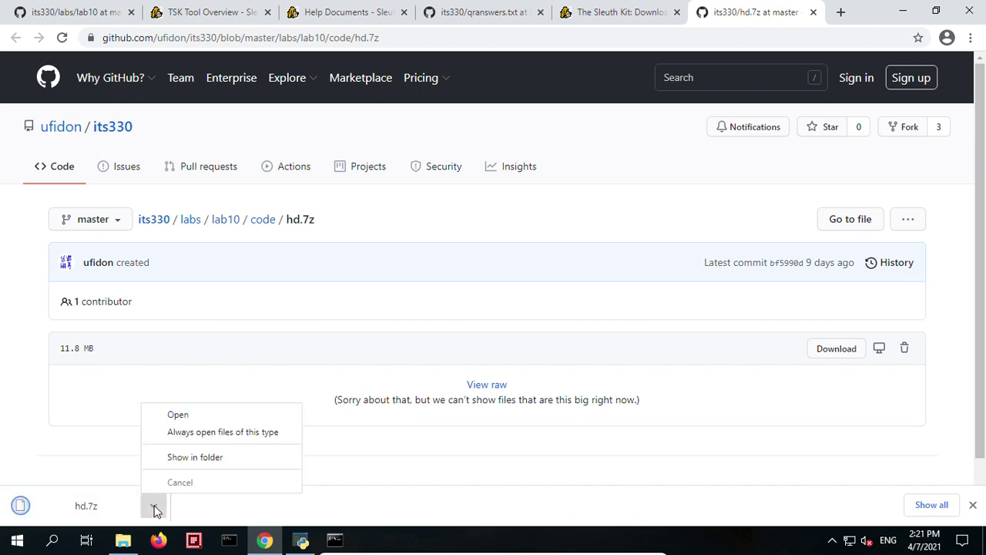
click(218, 458)
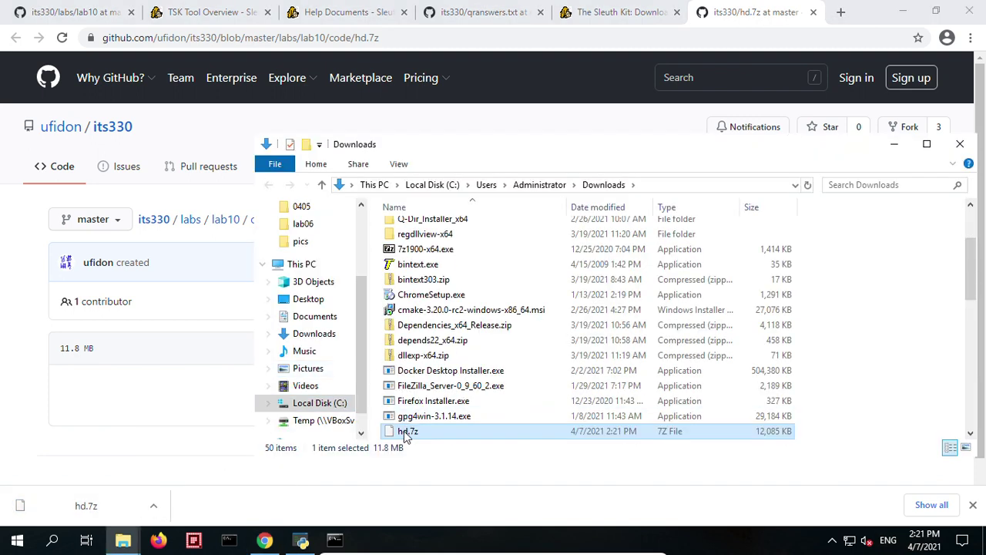
Move the downloaded hd.7z from the Downloads folder into Documents\its330\lab10, closing the Downloads window
double_click(404, 432)
right_click(402, 431)
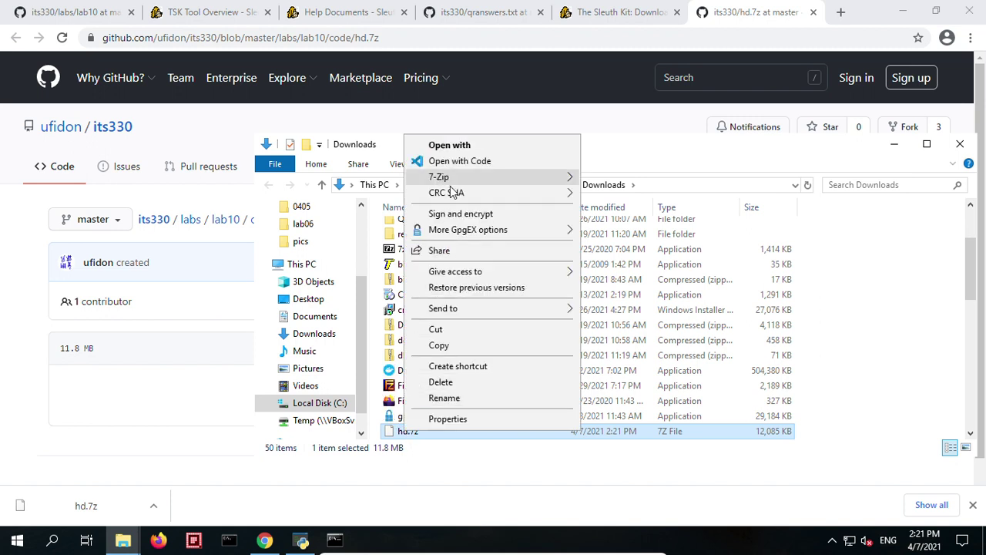
click(457, 330)
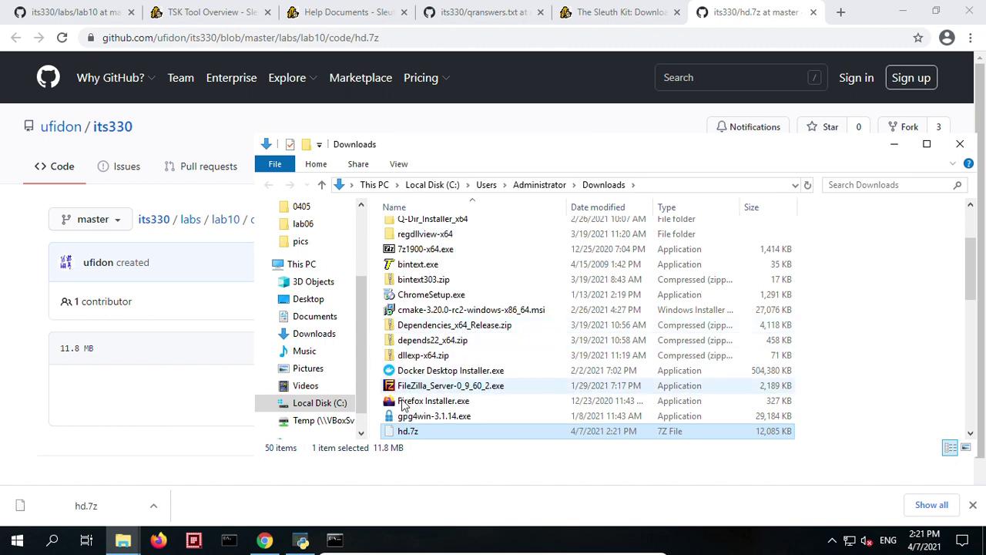
click(960, 144)
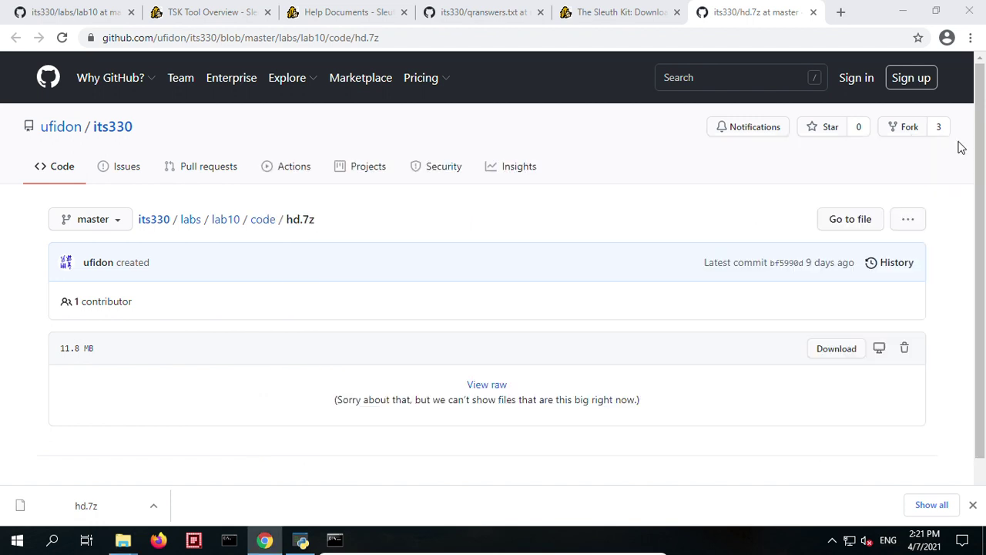
click(131, 542)
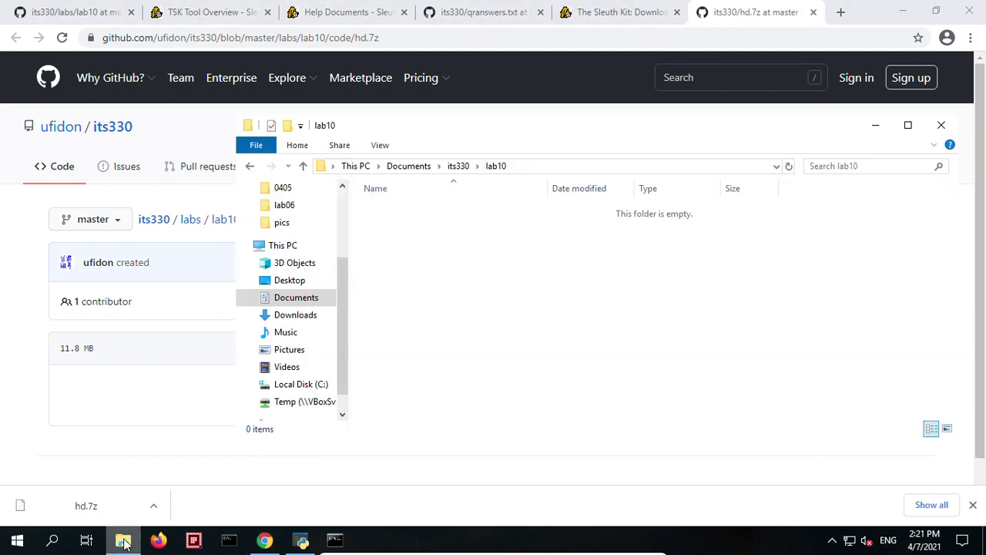
right_click(505, 269)
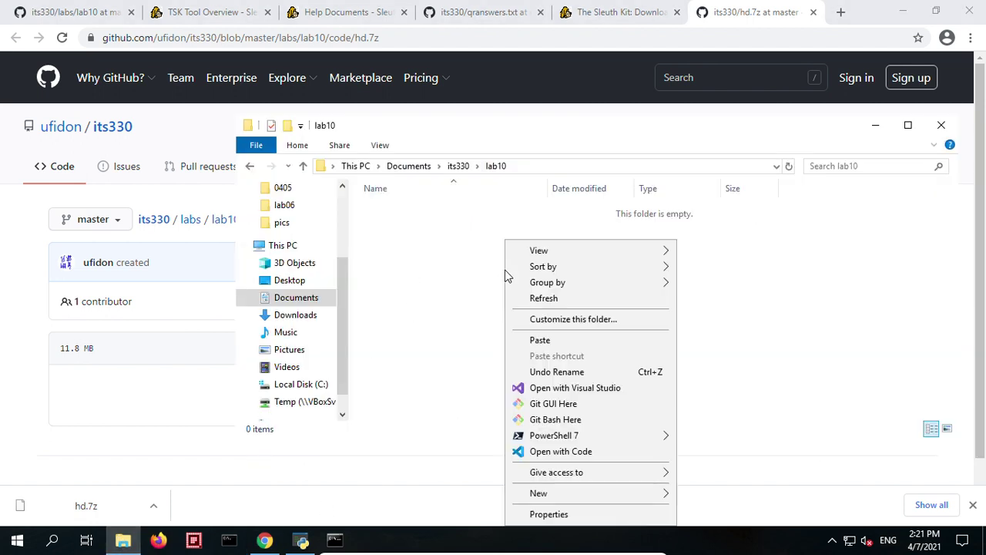
click(556, 341)
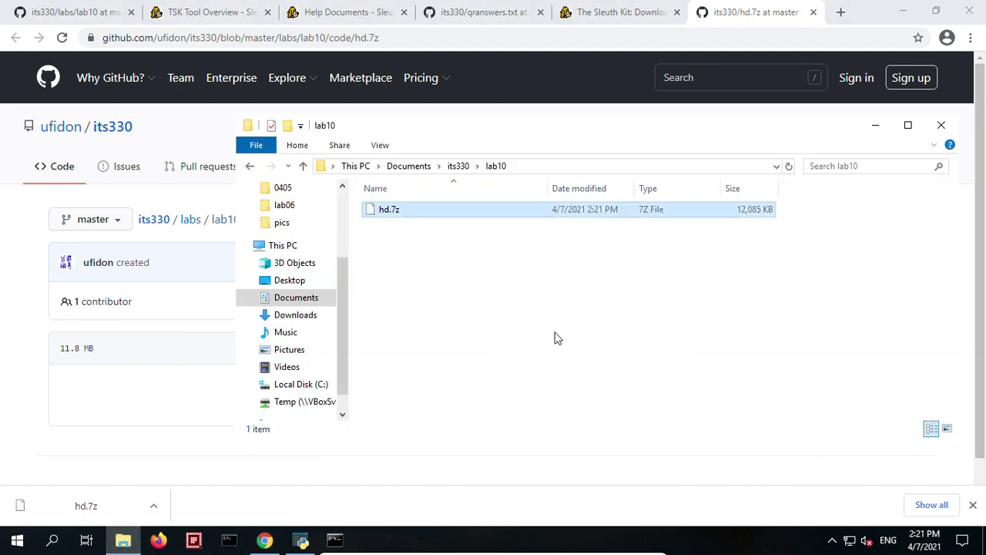
Extract hd.7z with 7-Zip directly into the lab10 folder and clear the file selection
right_click(390, 217)
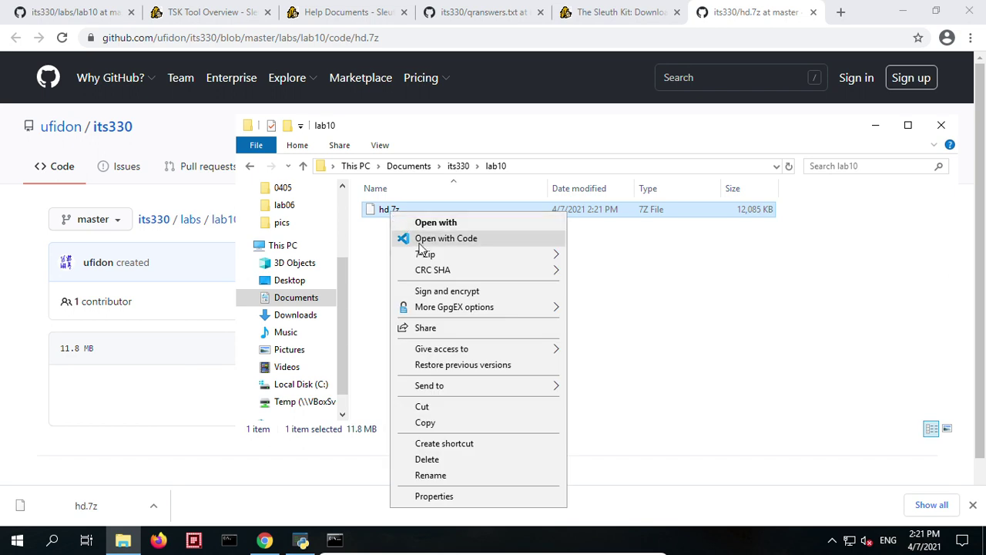
mouse_move(425, 254)
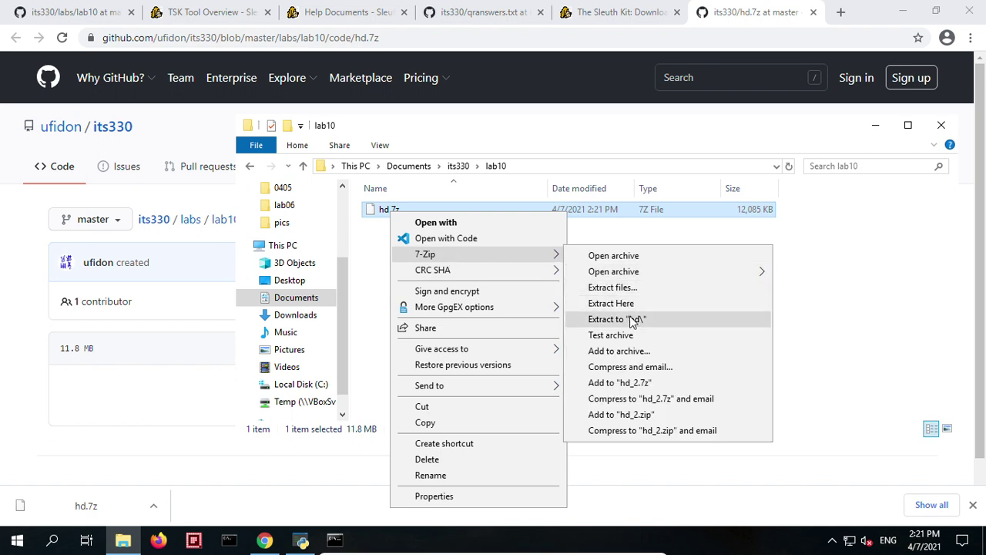
click(633, 303)
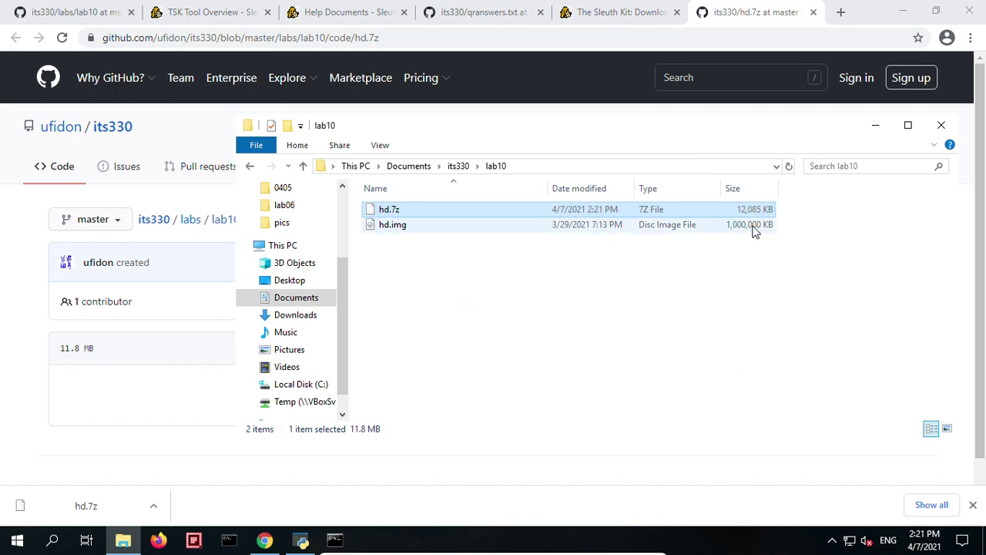
click(403, 282)
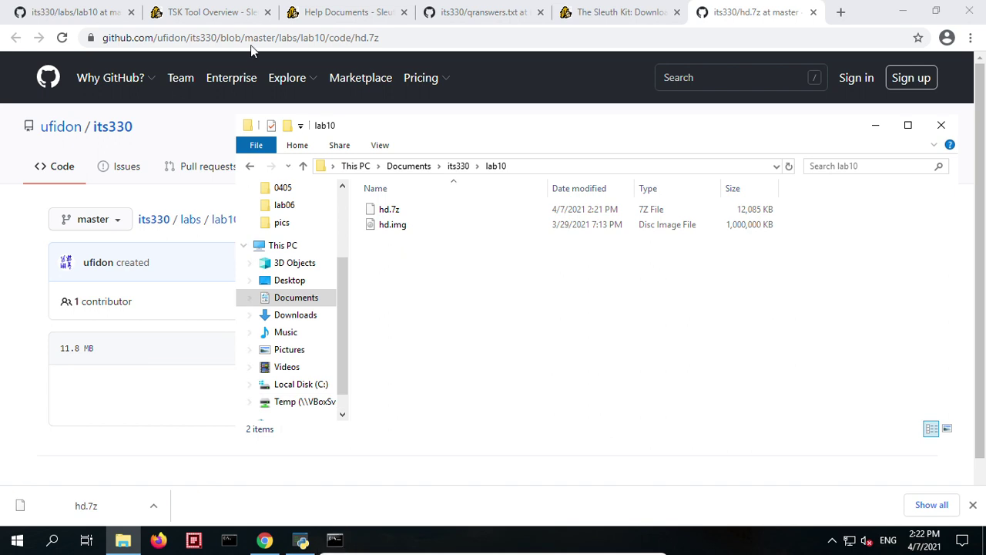
Return to task 4's sleuthkit command table in the lab10 README and place the Command Prompt window over it, keeping the command names visible
click(75, 13)
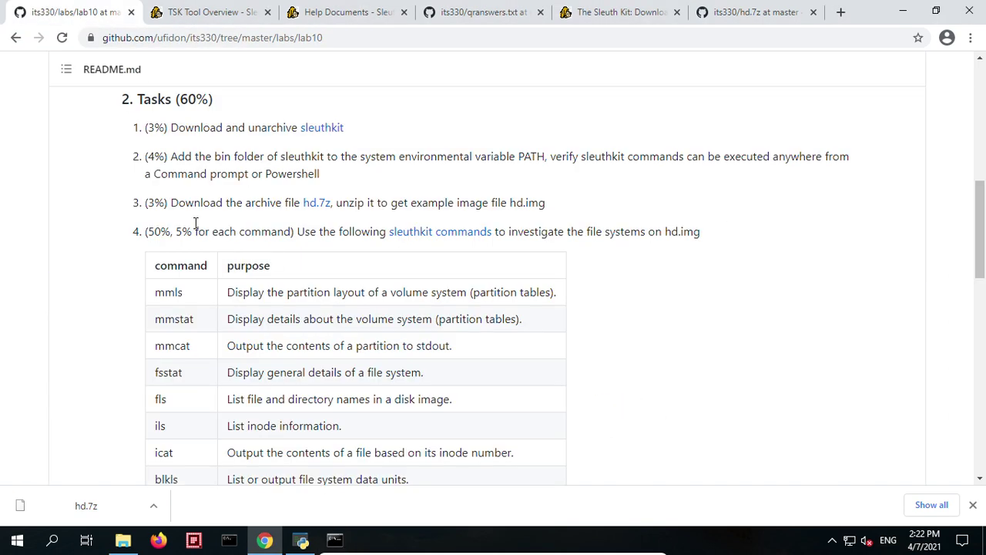
drag(205, 206, 236, 232)
scroll(287, 267, down, 1)
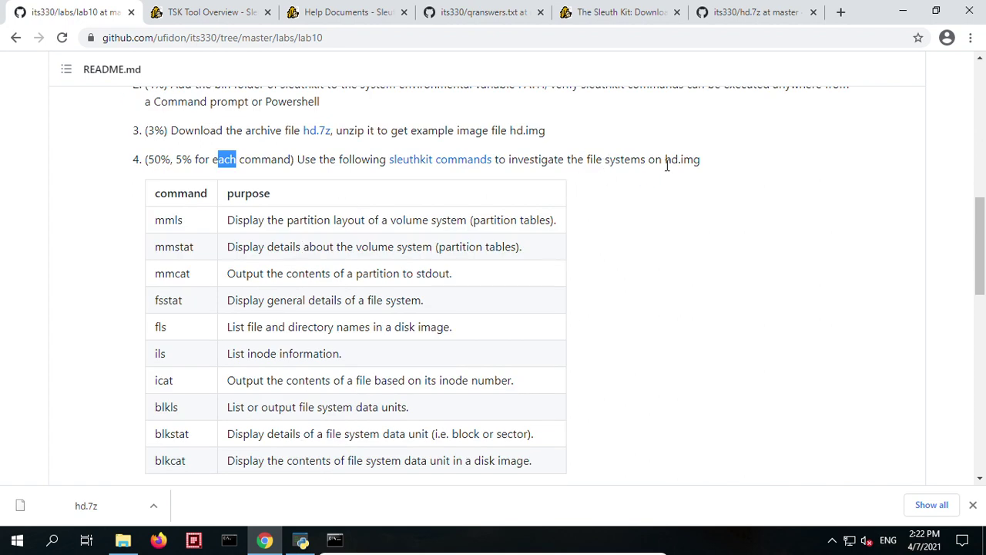
scroll(696, 190, down, 1)
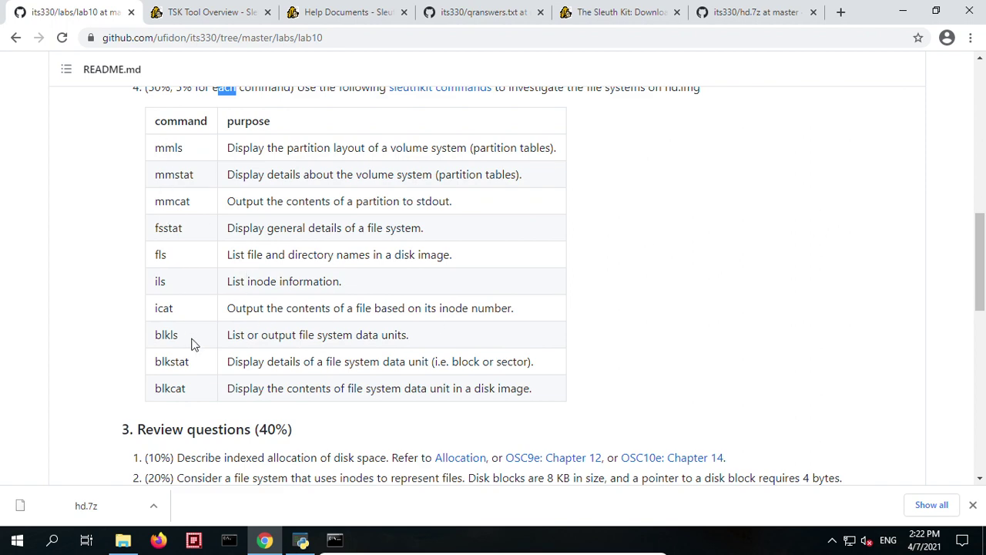
click(334, 542)
drag(396, 96, 531, 127)
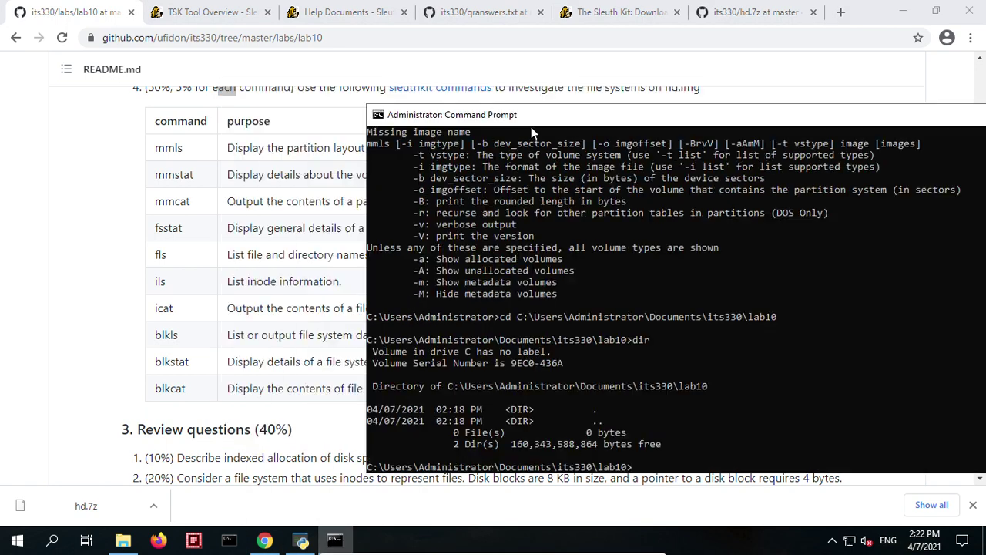
click(460, 104)
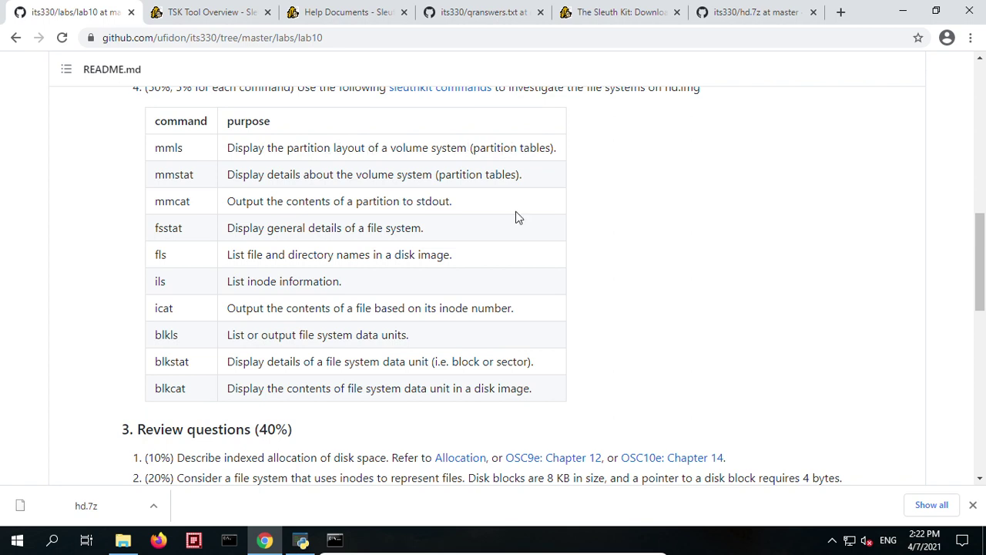
click(334, 541)
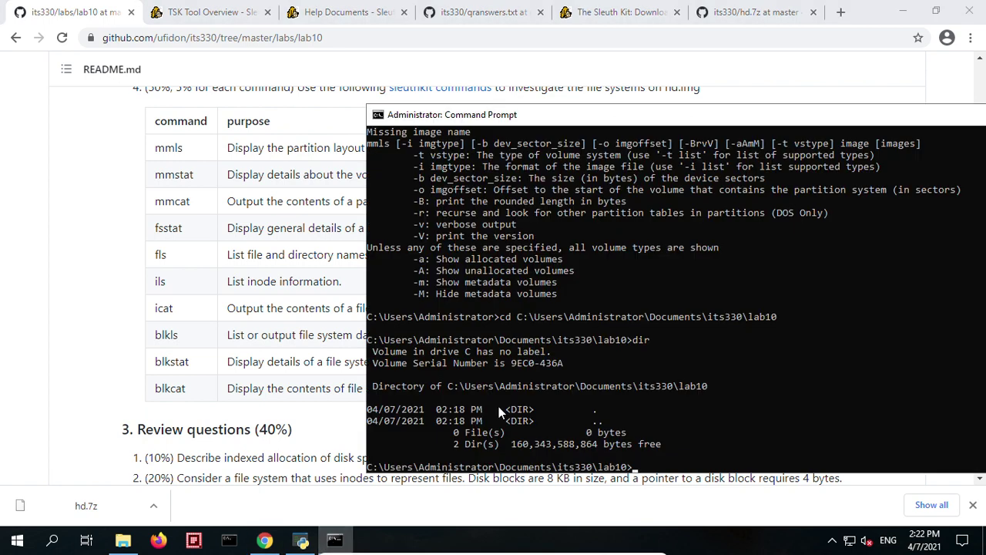
drag(620, 117, 530, 117)
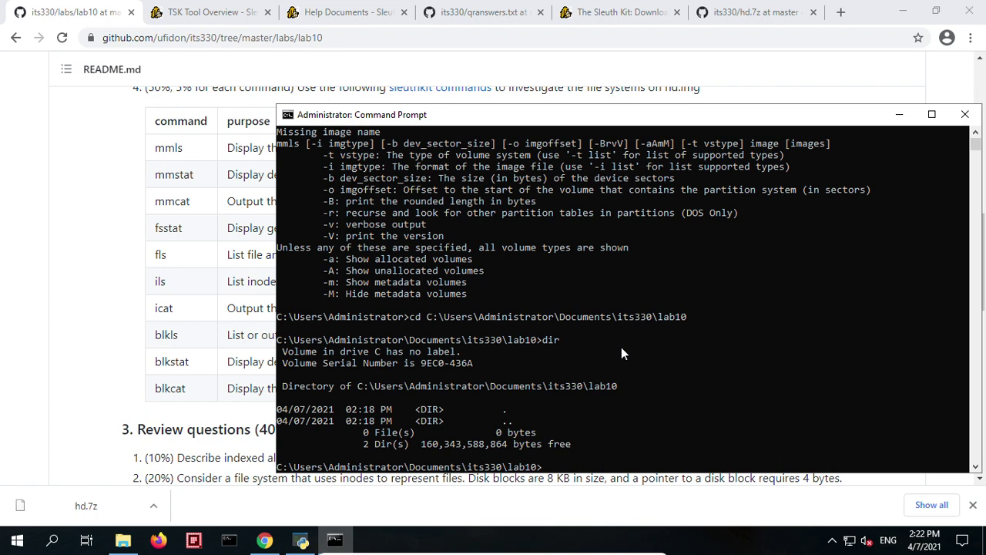
Check the image-format and volume-type options in the mmls usage text, and run mmls -i list to list supported image formats
text(mmls)
drag(322, 167, 603, 167)
click(672, 166)
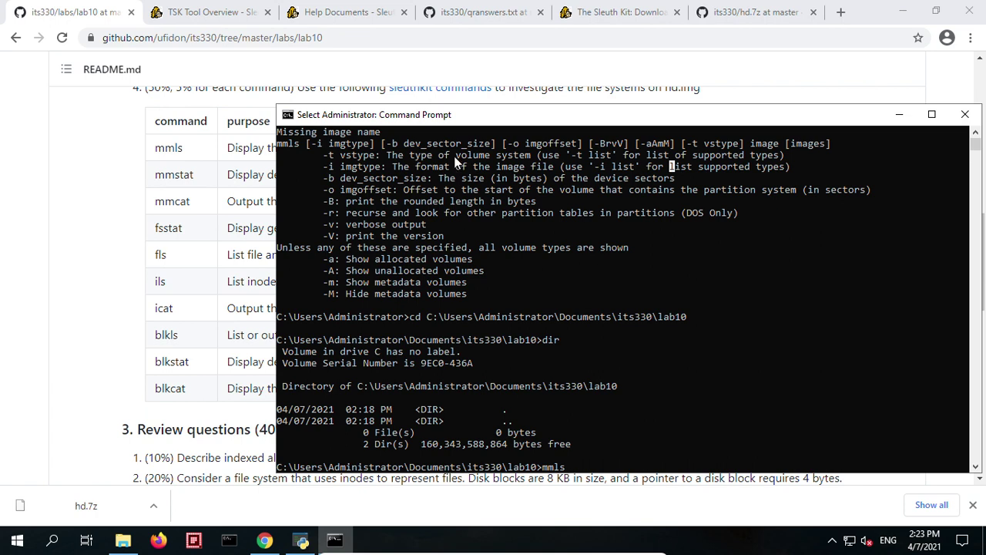
drag(449, 154, 571, 158)
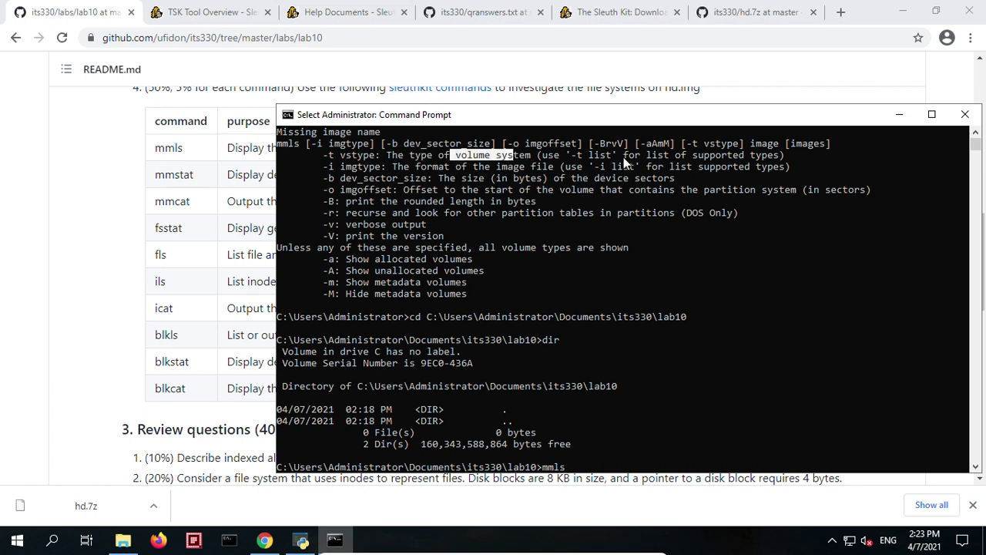
click(573, 158)
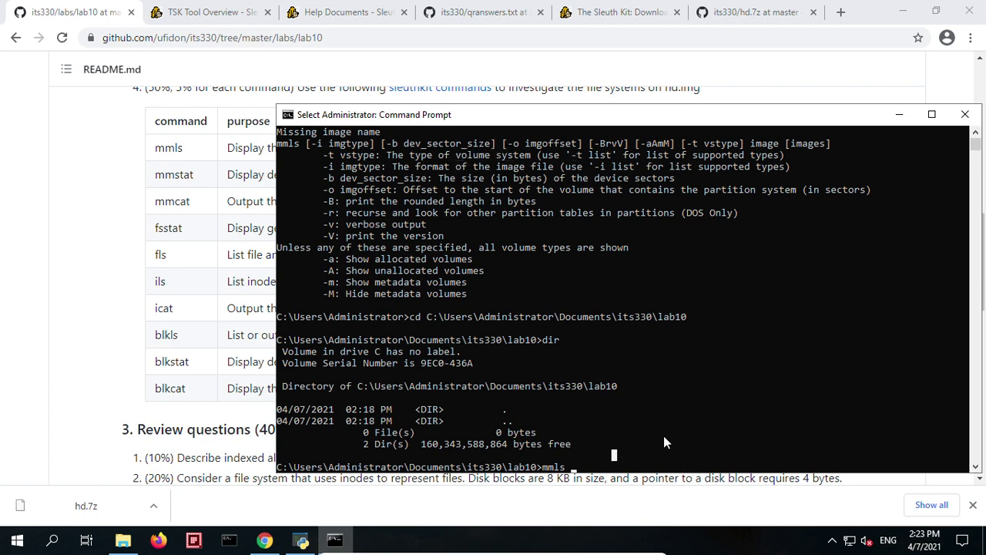
text(-)
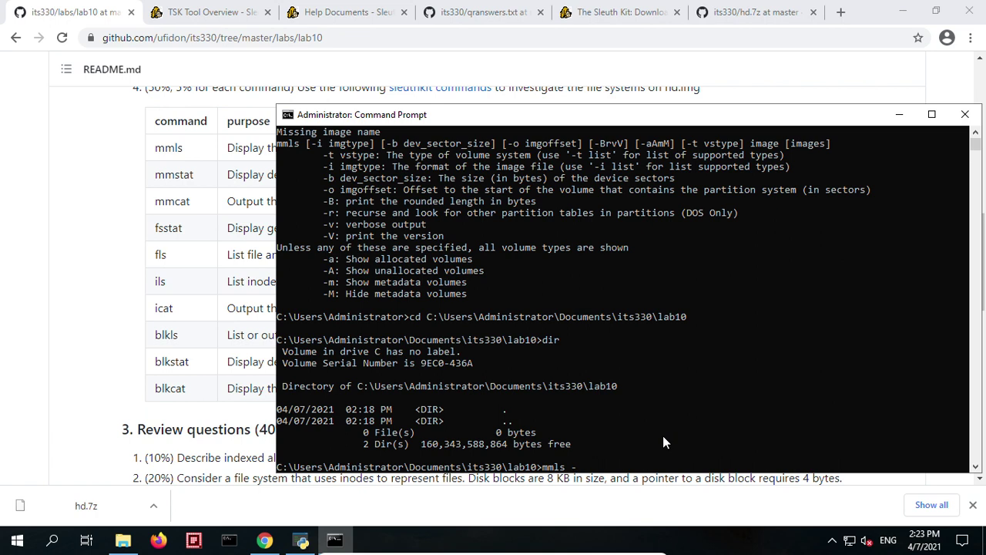
text(i list)
key(Return)
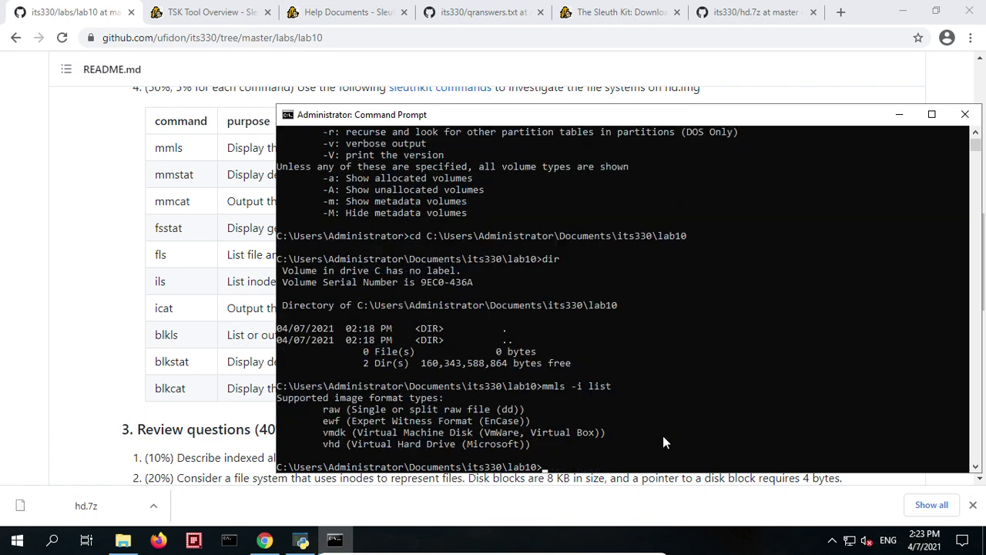